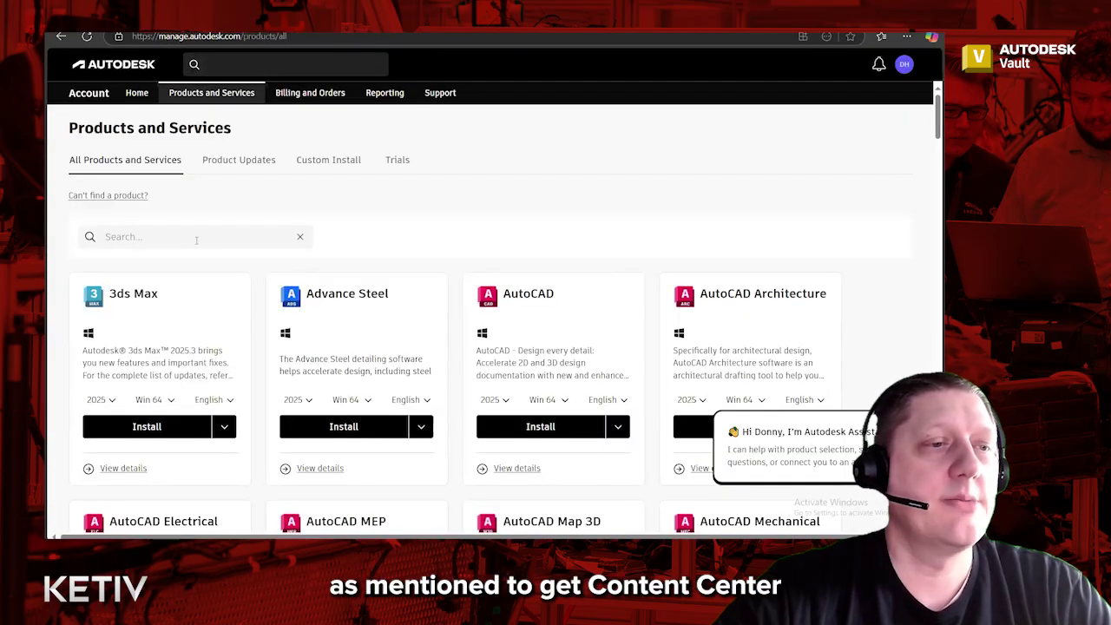
Step: Search the catalogue for 'Vault Pro', pick Vault Professional, and keep version 2025
{"action": "left_click", "coordinate": [199, 234]}
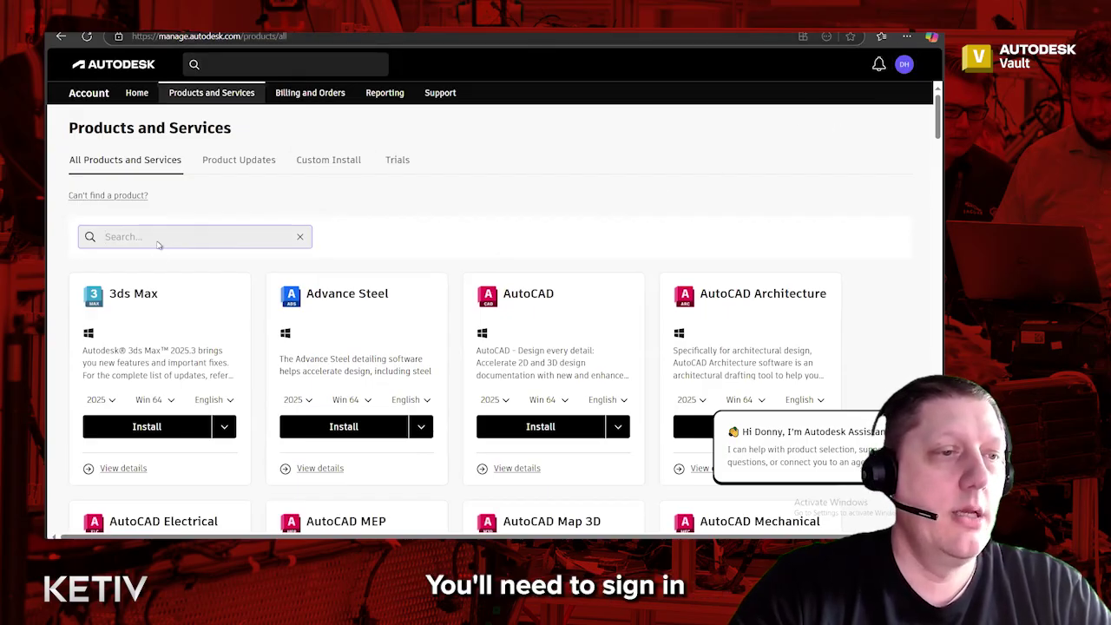
{"action": "type", "text": "V"}
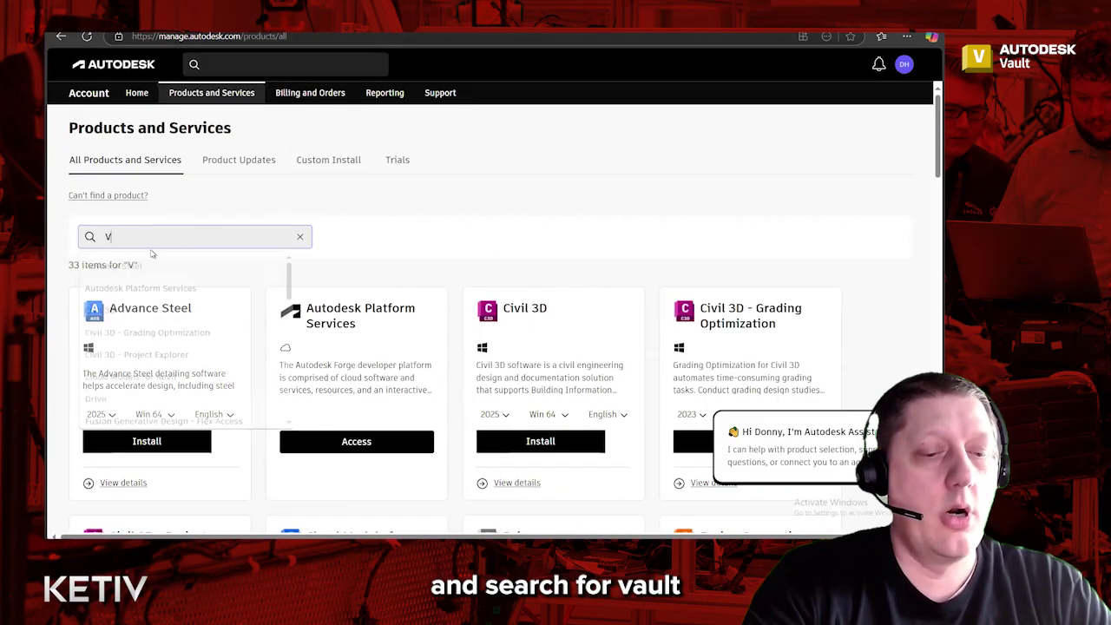
{"action": "type", "text": "ault Pro"}
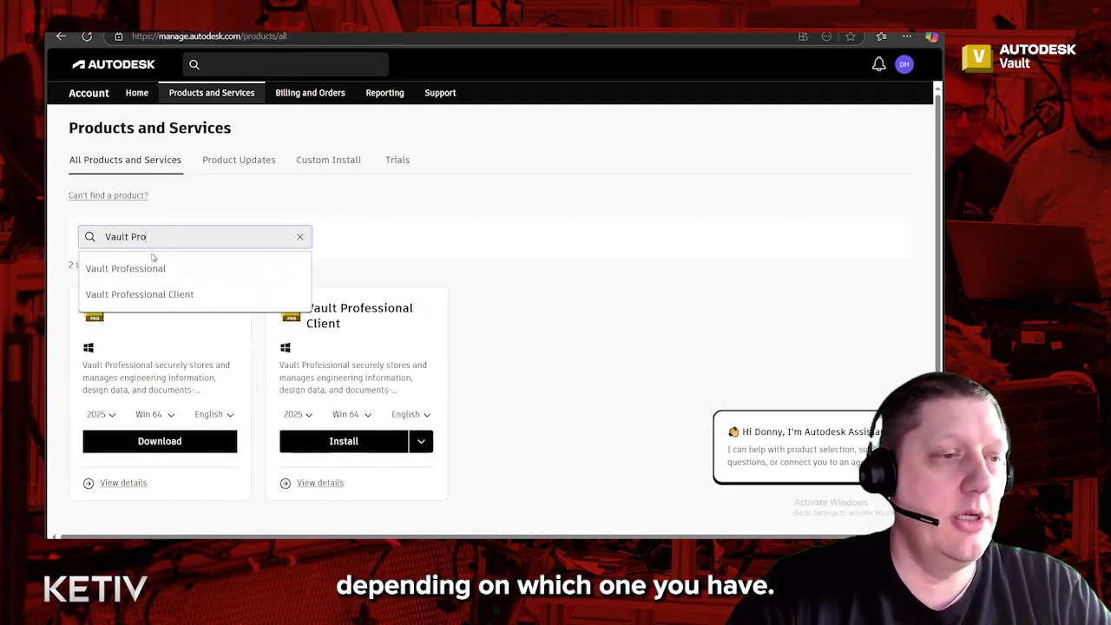
{"action": "left_click", "coordinate": [126, 269]}
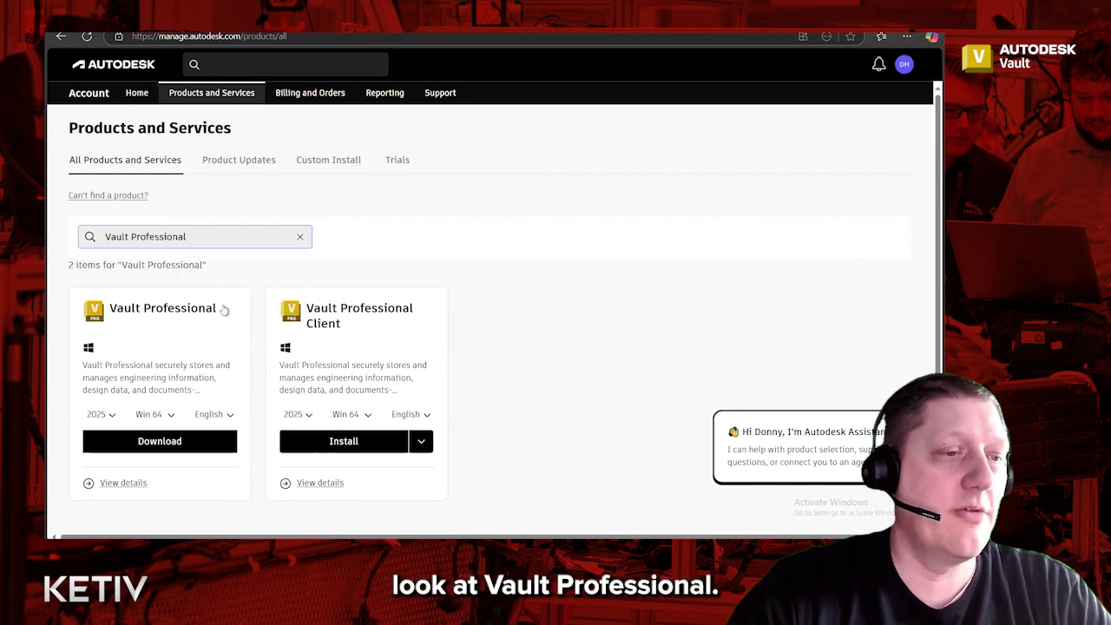
{"action": "left_click", "coordinate": [100, 414]}
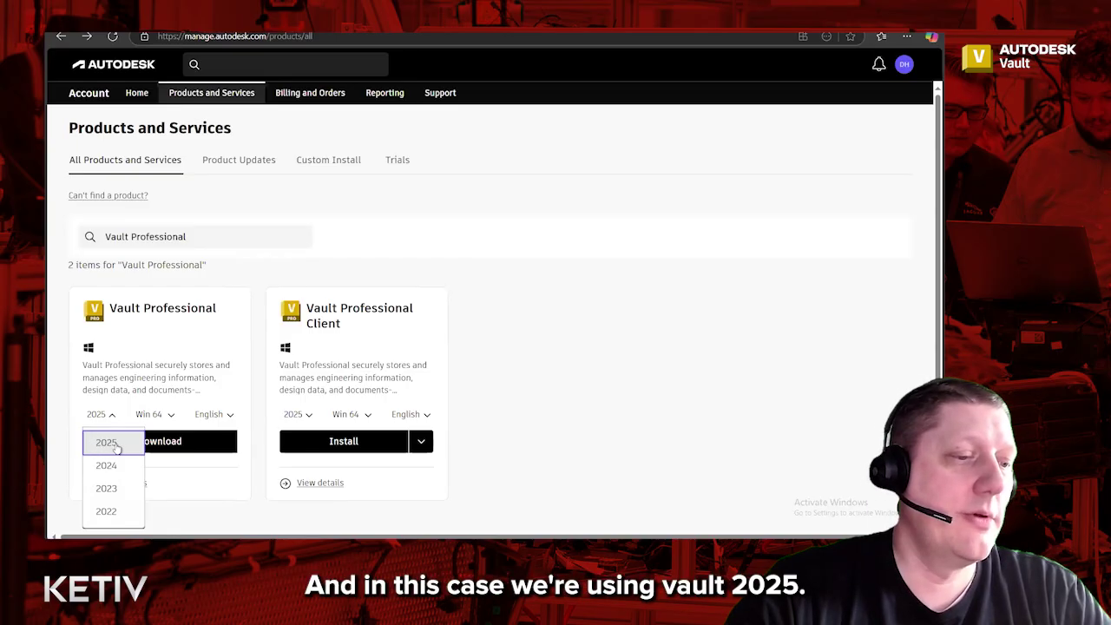
{"action": "left_click", "coordinate": [109, 445]}
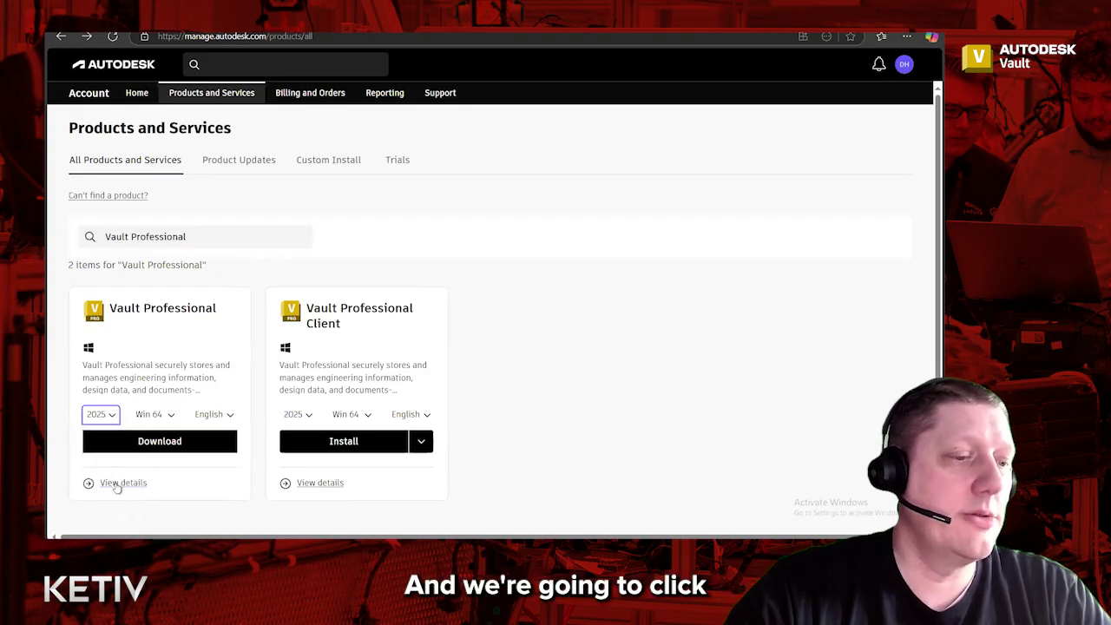
Step: Open the Vault Professional 2025 product details page
{"action": "left_click", "coordinate": [122, 483]}
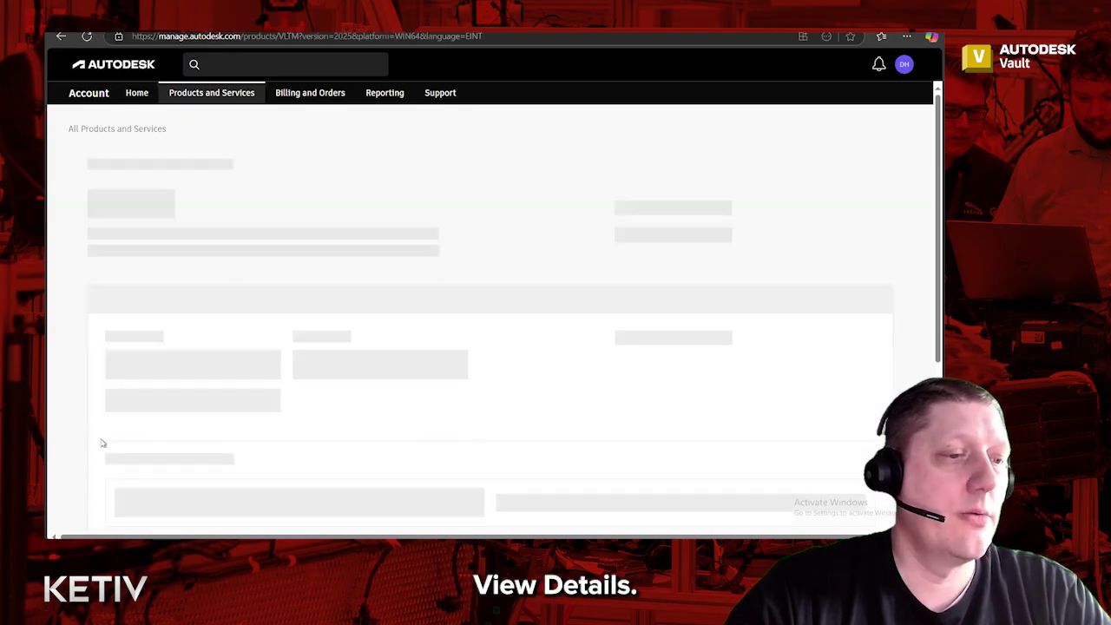
{"action": "scroll", "coordinate": [292, 188], "scroll_direction": "down", "scroll_amount": 2}
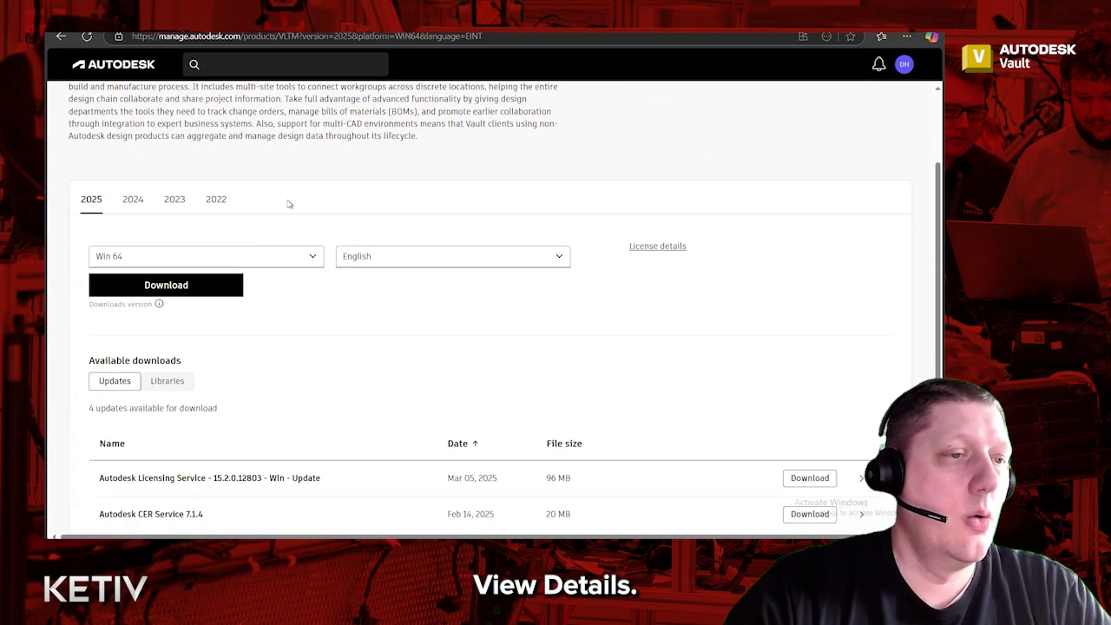
{"action": "scroll", "coordinate": [320, 307], "scroll_direction": "down", "scroll_amount": 1}
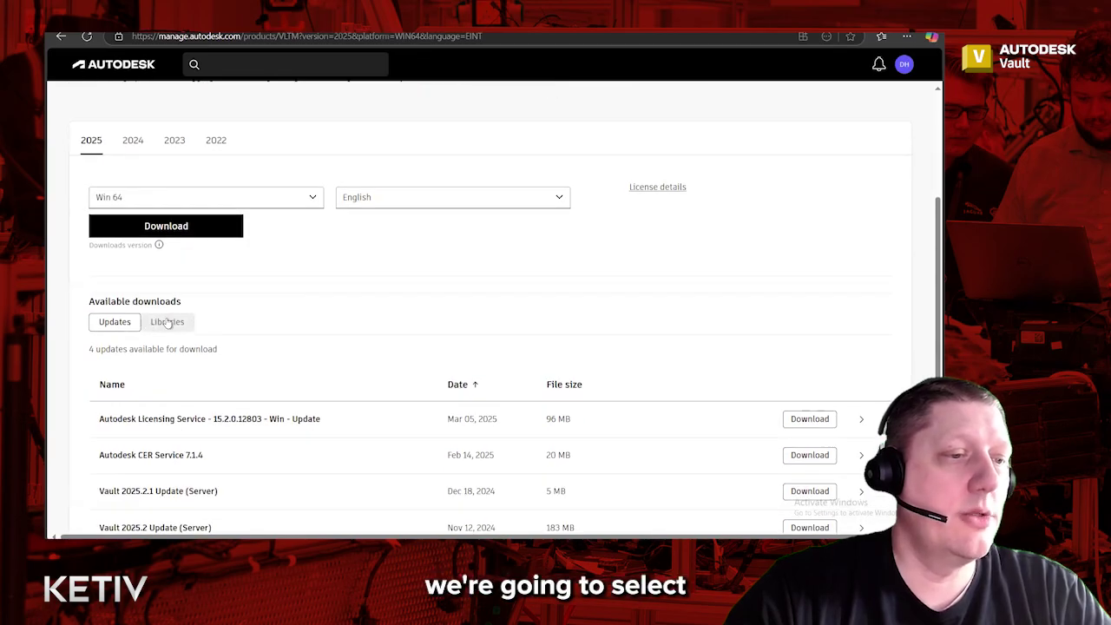
Step: Download the MoldMetricSub Standard 2025 library from the Libraries list
{"action": "left_click", "coordinate": [167, 322]}
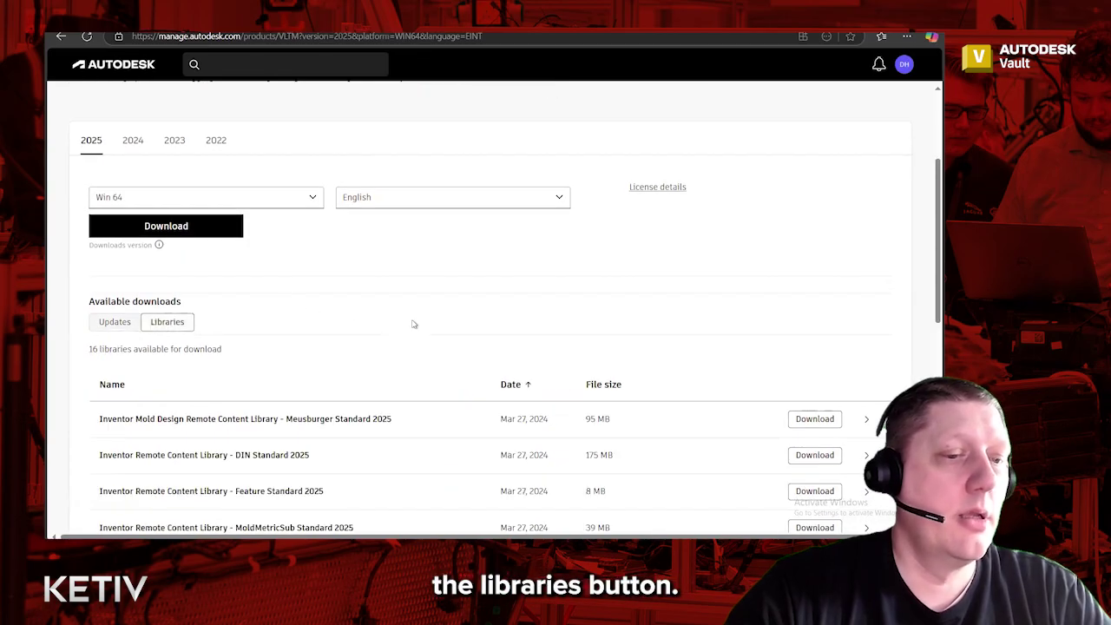
{"action": "scroll", "coordinate": [412, 323], "scroll_direction": "down", "scroll_amount": 1}
{"action": "scroll", "coordinate": [413, 324], "scroll_direction": "down", "scroll_amount": 5}
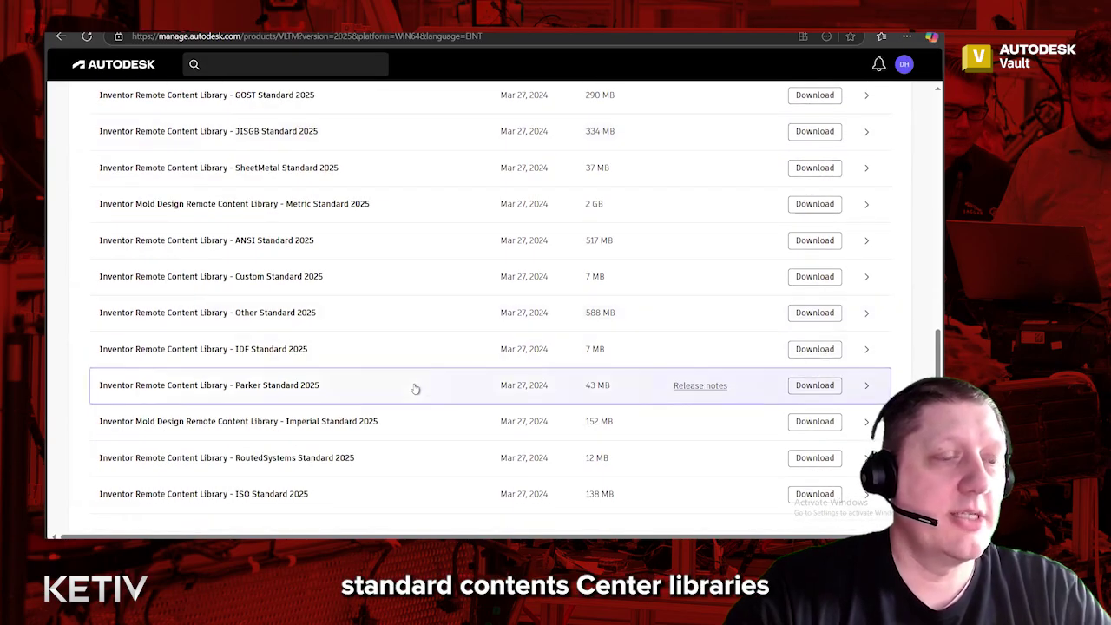
{"action": "scroll", "coordinate": [414, 390], "scroll_direction": "down", "scroll_amount": 1}
{"action": "scroll", "coordinate": [416, 386], "scroll_direction": "up", "scroll_amount": 3}
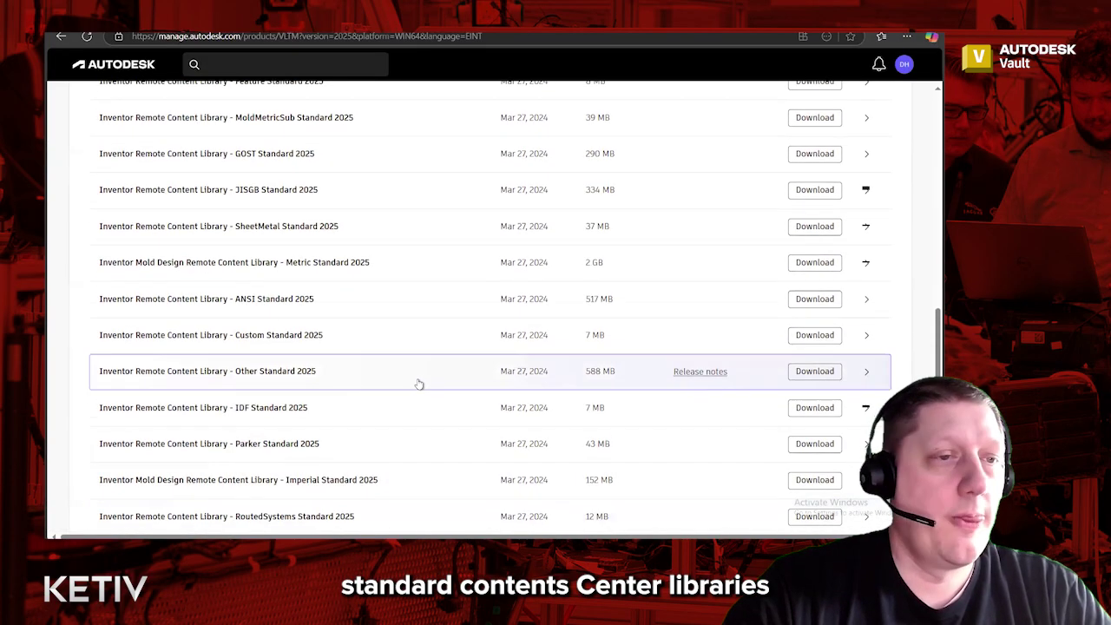
{"action": "scroll", "coordinate": [421, 378], "scroll_direction": "up", "scroll_amount": 1}
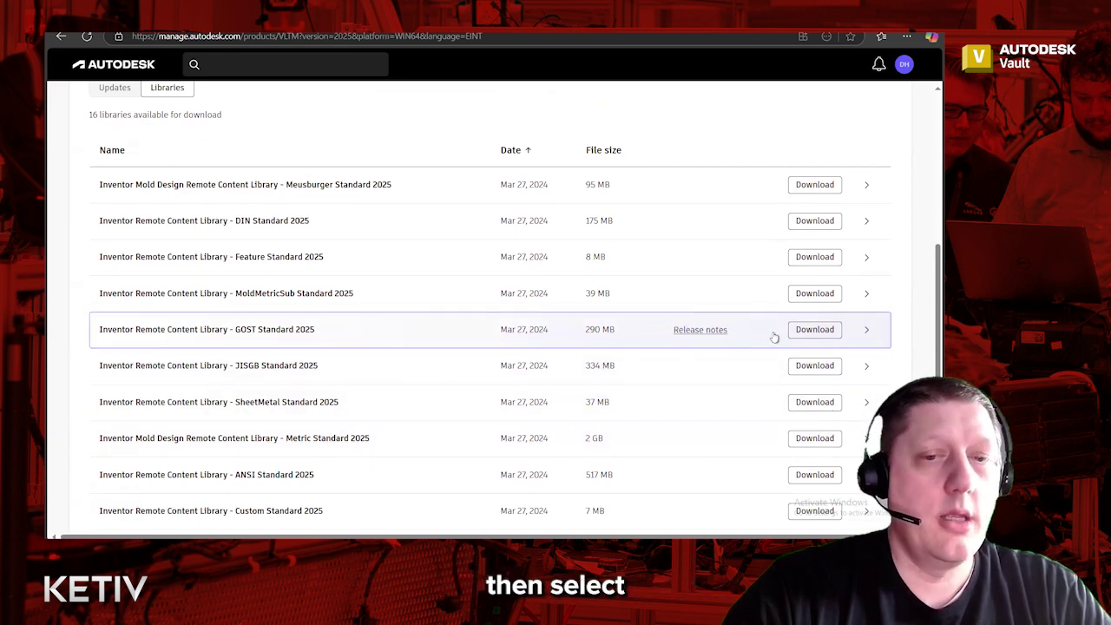
{"action": "left_click", "coordinate": [829, 295]}
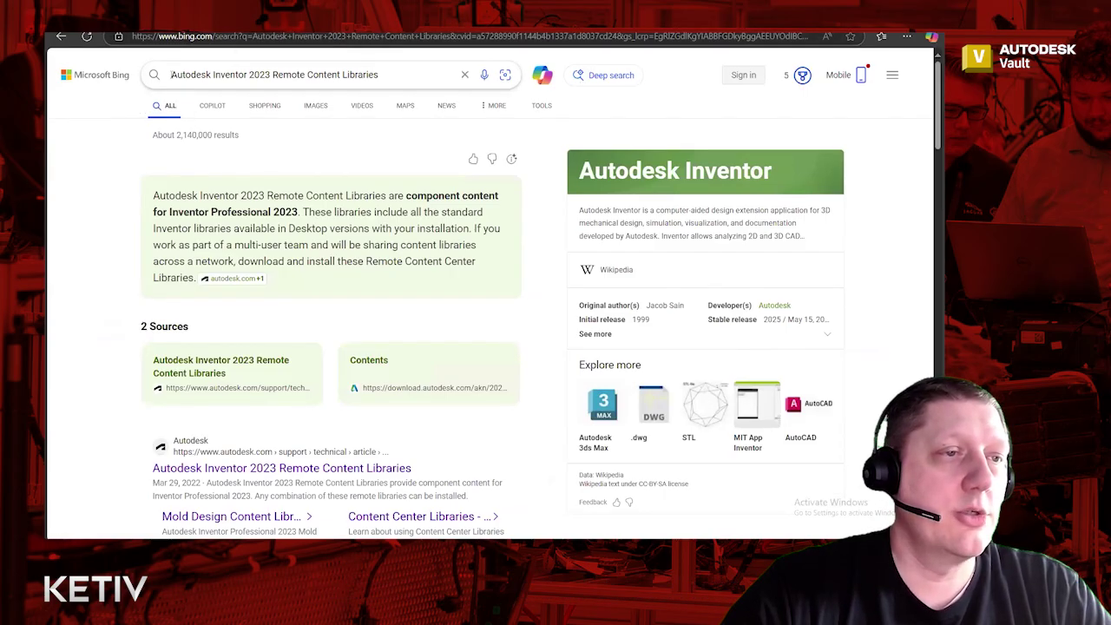
Step: Clear the Bing search suggestions and scroll to the 'Autodesk Inventor 2023 Remote Content Libraries' result
{"action": "left_click_drag", "start_coordinate": [171, 74], "coordinate": [390, 80]}
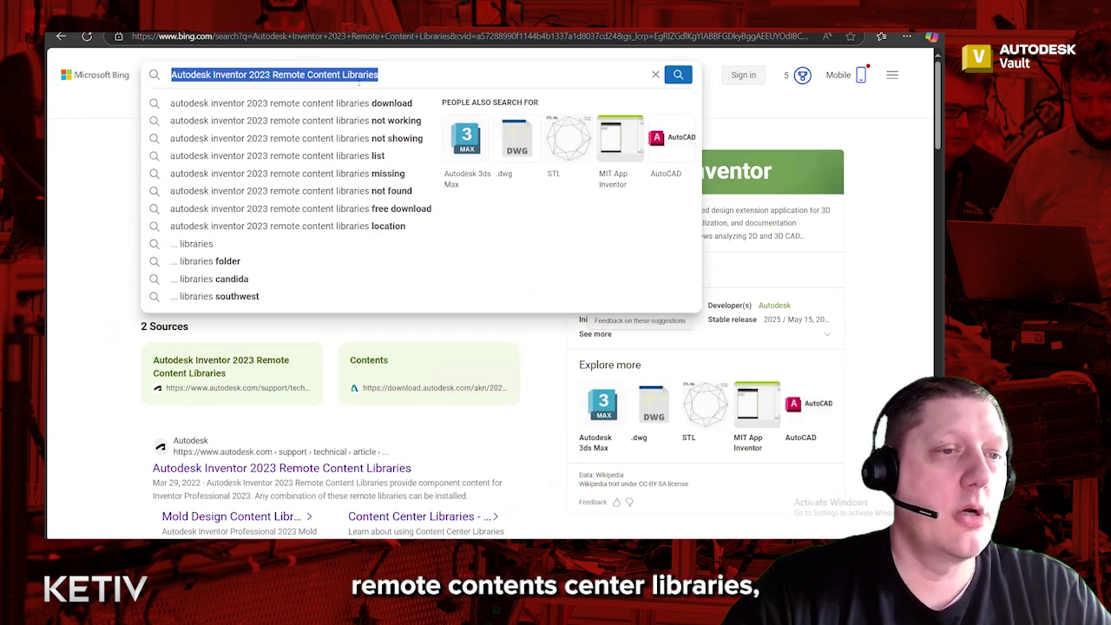
{"action": "left_click", "coordinate": [113, 174]}
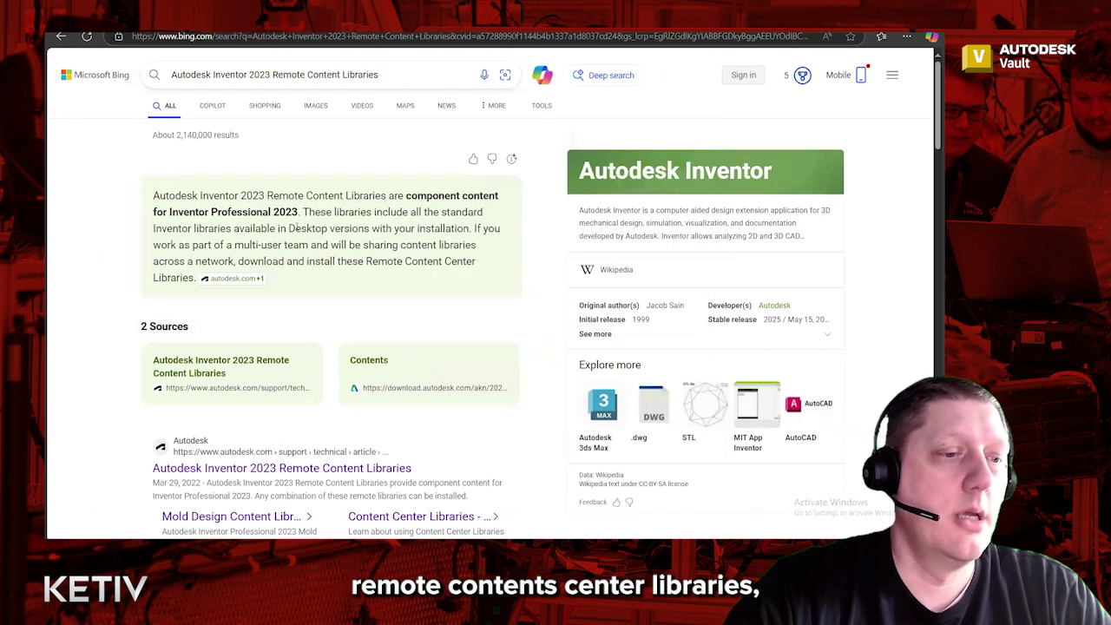
{"action": "scroll", "coordinate": [189, 219], "scroll_direction": "down", "scroll_amount": 3}
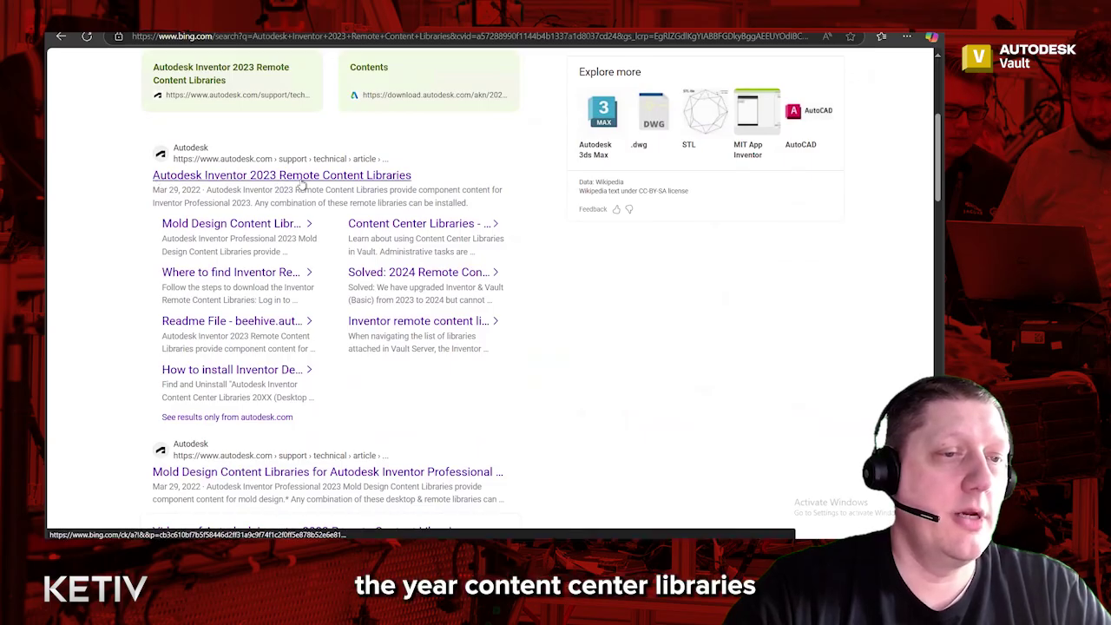
Step: Open the Inventor 2023 Remote Content Libraries article and download the Custom.exe installer
{"action": "left_click", "coordinate": [342, 185]}
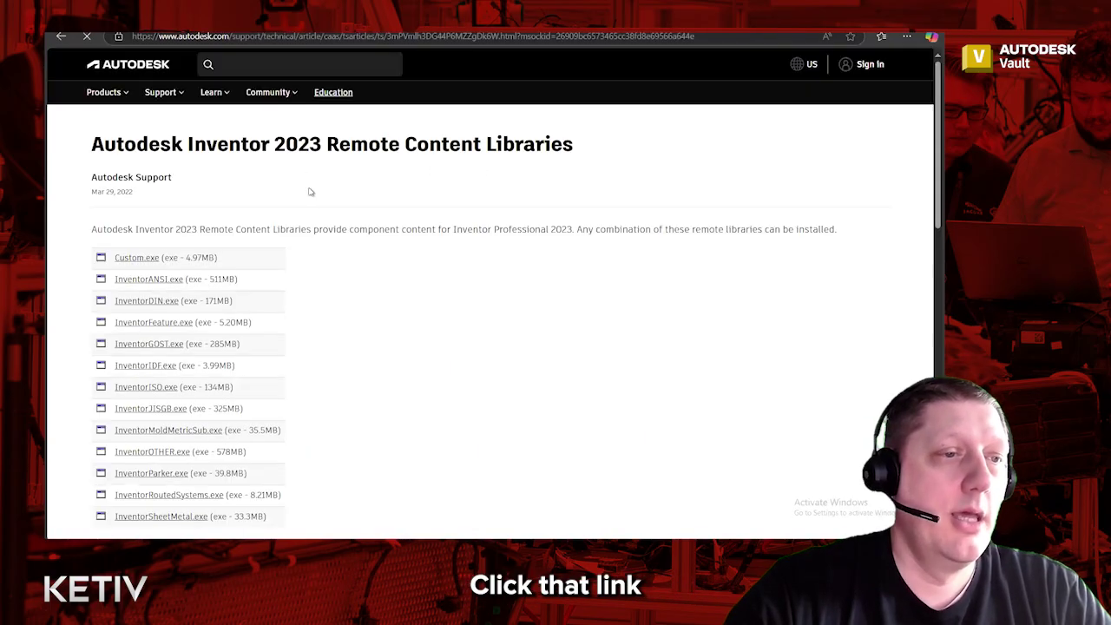
{"action": "scroll", "coordinate": [295, 212], "scroll_direction": "down", "scroll_amount": 1}
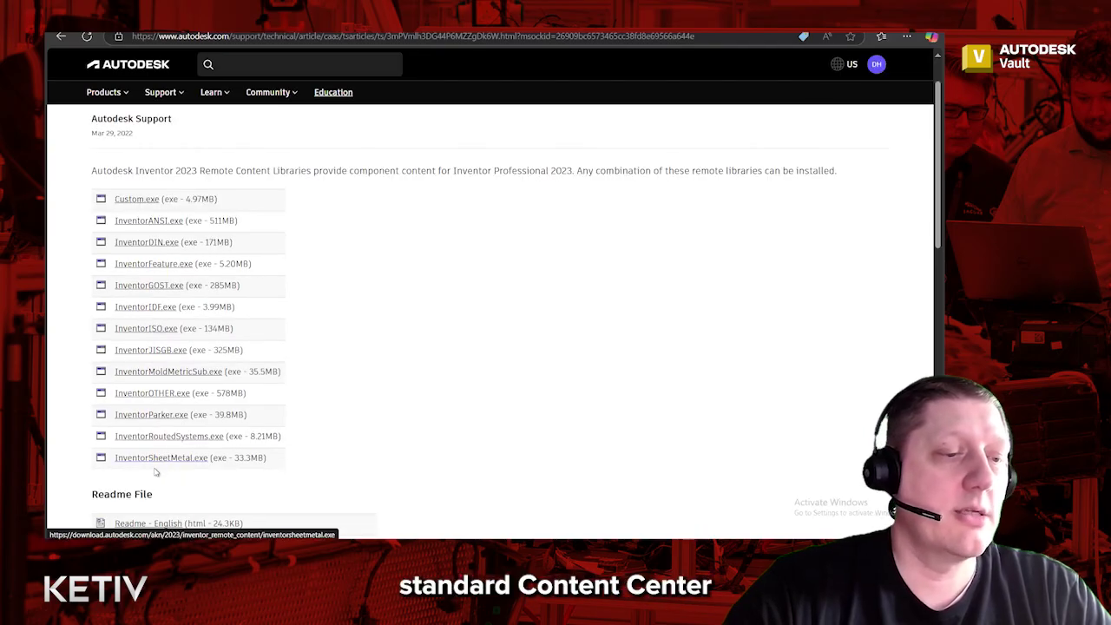
{"action": "left_click", "coordinate": [183, 198]}
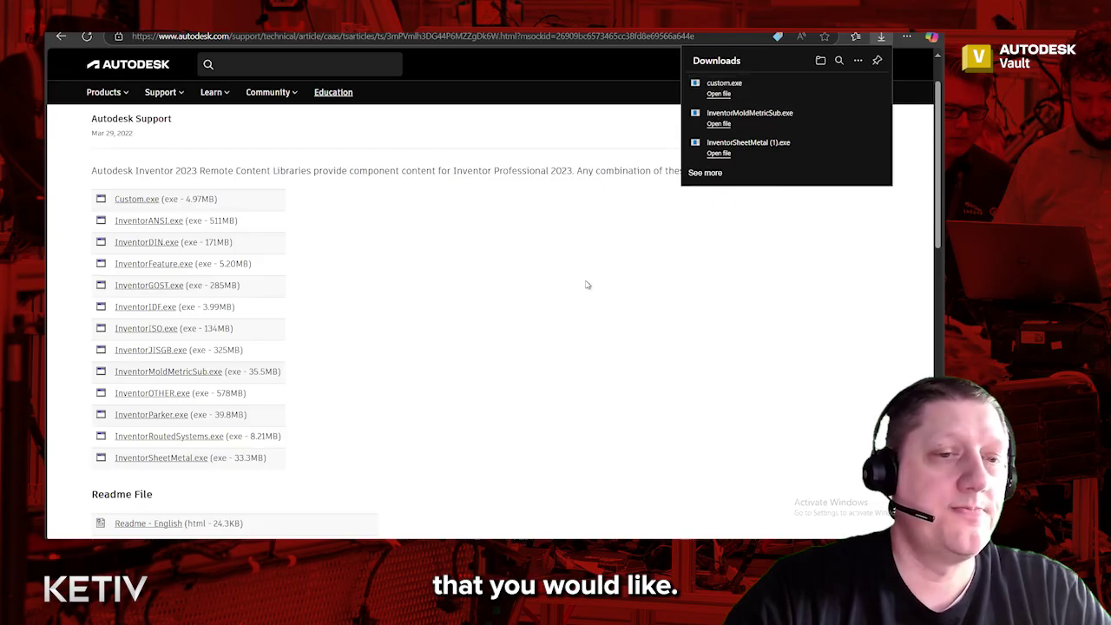
{"action": "left_click", "coordinate": [478, 274]}
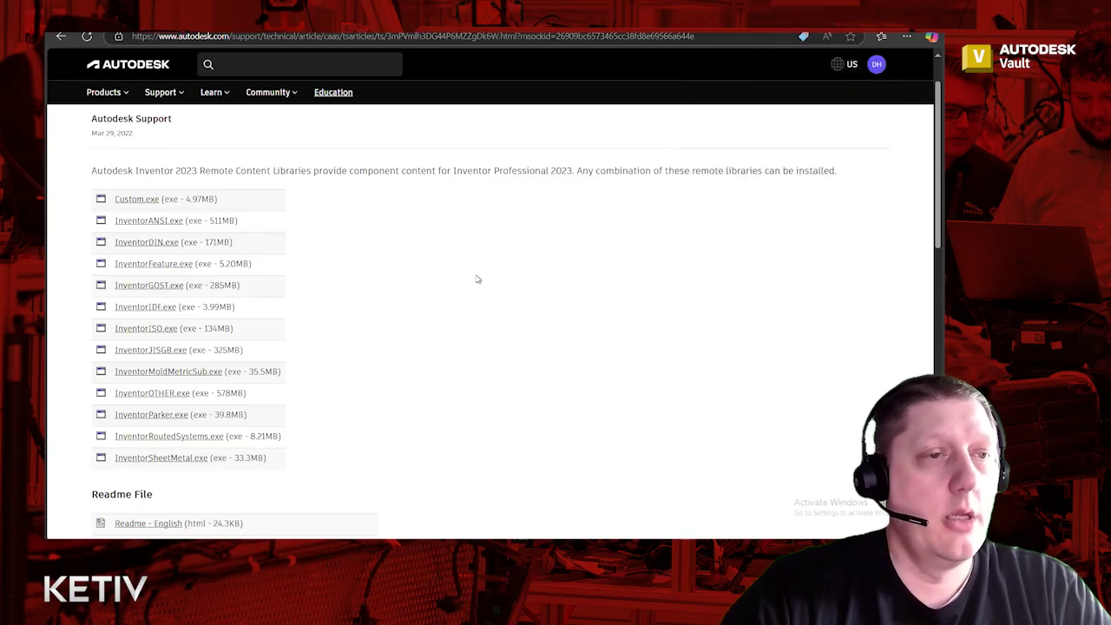
Step: Switch to the Downloads folder and run the InventorParker library installer
{"action": "key", "text": "alt+Tab"}
{"action": "key", "text": "alt+Tab"}
{"action": "key", "text": "alt+Tab"}
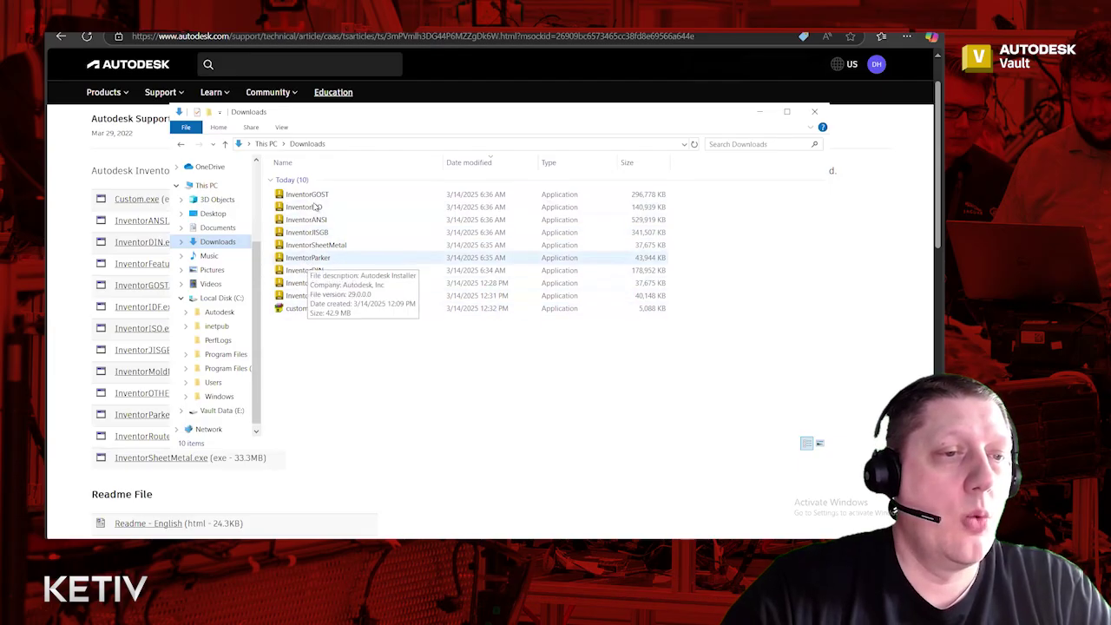
{"action": "left_click", "coordinate": [318, 263]}
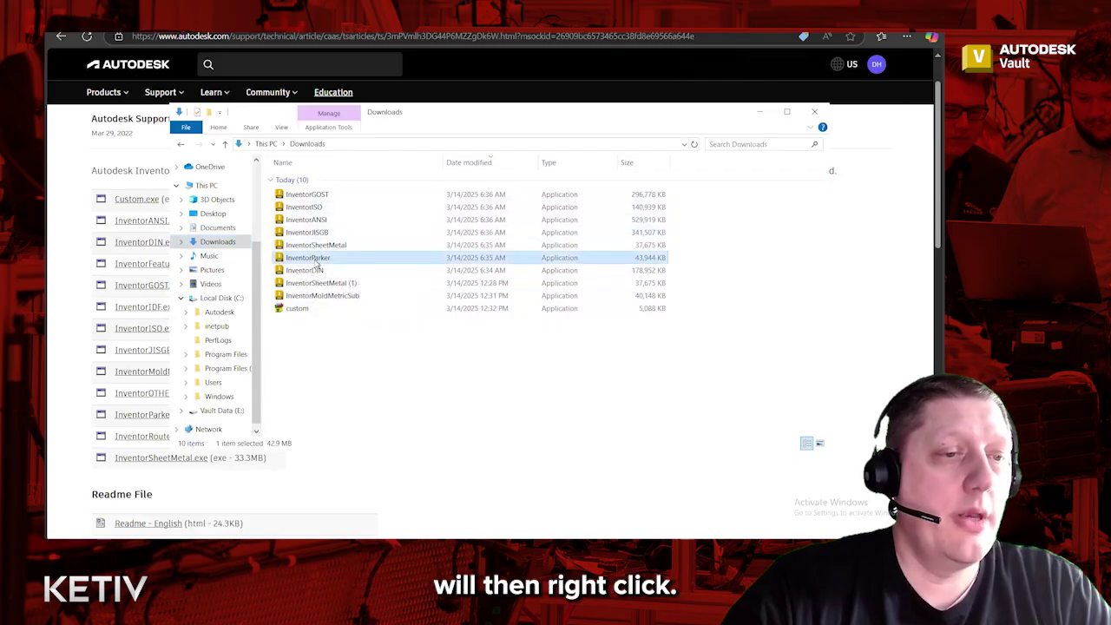
{"action": "right_click", "coordinate": [316, 264]}
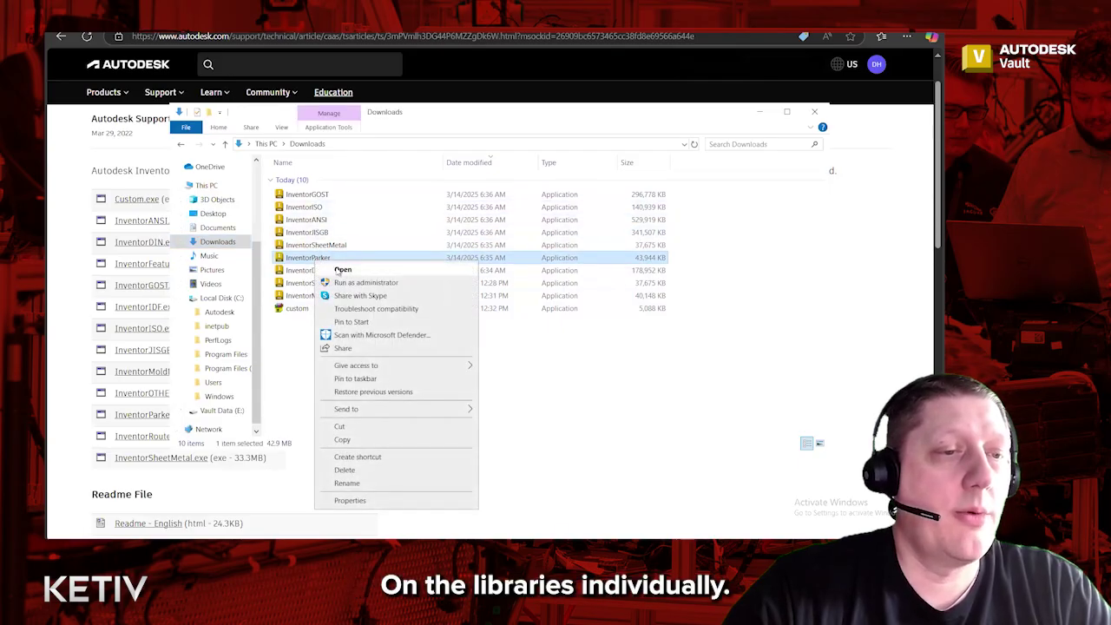
{"action": "left_click", "coordinate": [340, 271]}
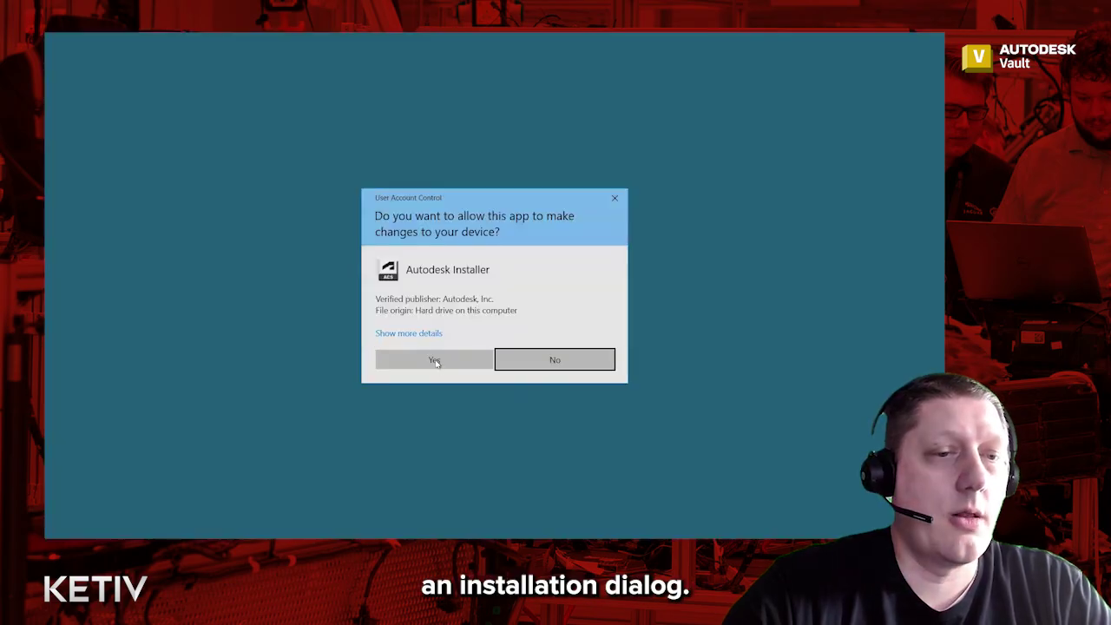
Step: Install the Parker Standard 2025 library to C:\Autodesk and finish the installer
{"action": "left_click", "coordinate": [435, 360]}
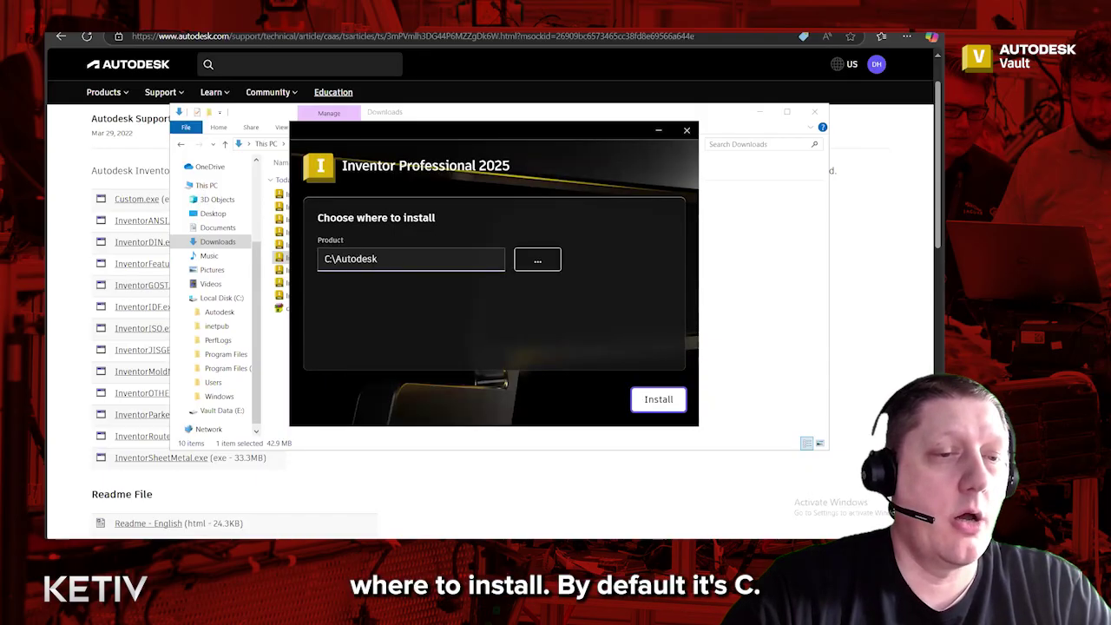
{"action": "left_click", "coordinate": [657, 401]}
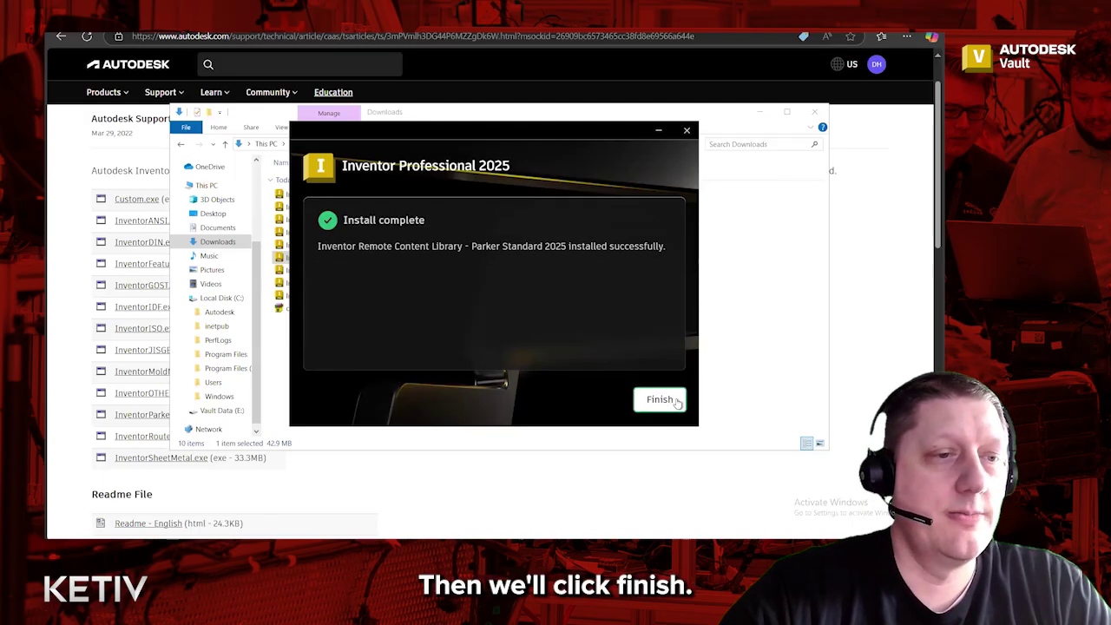
{"action": "left_click", "coordinate": [674, 402]}
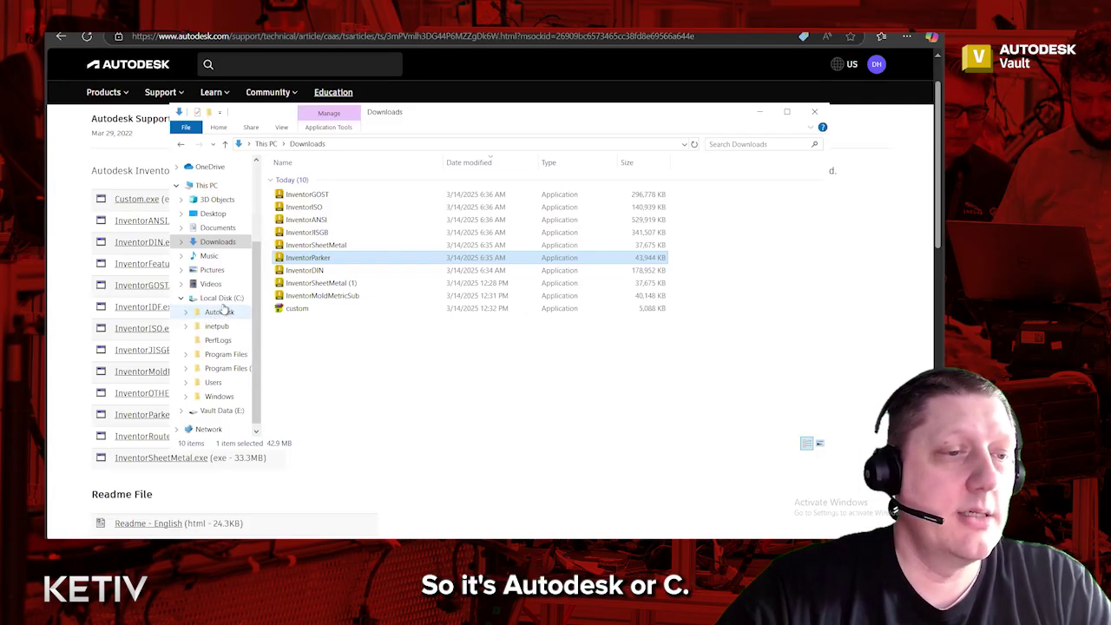
Step: Browse to C:\Autodesk\ContentLibrary2025 and bring up the context menu for setup.bat
{"action": "left_click", "coordinate": [217, 312]}
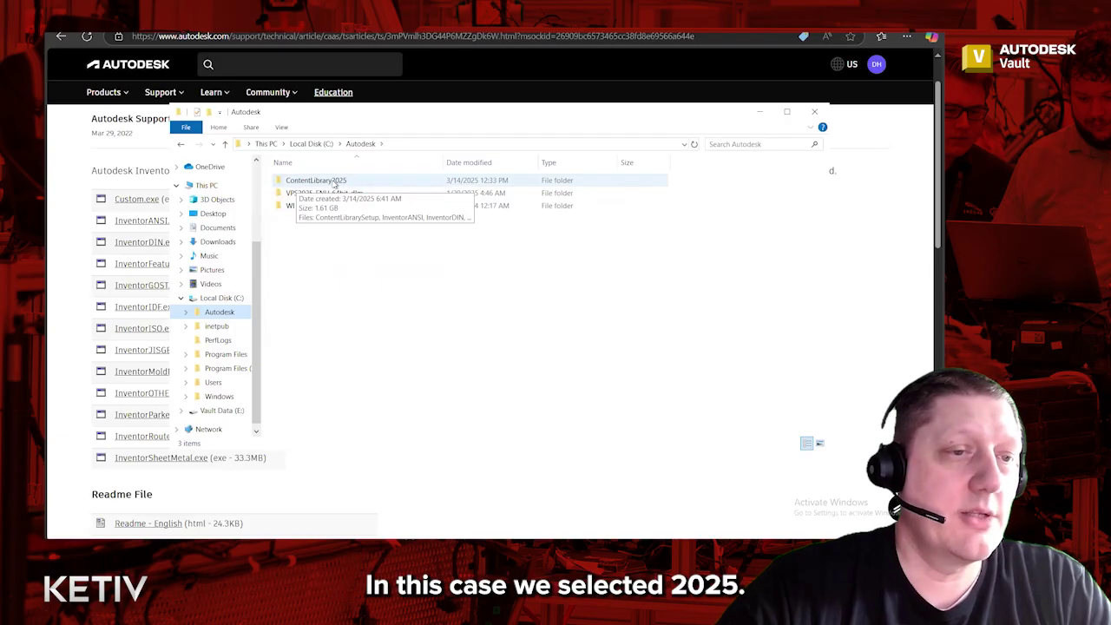
{"action": "double_click", "coordinate": [316, 180]}
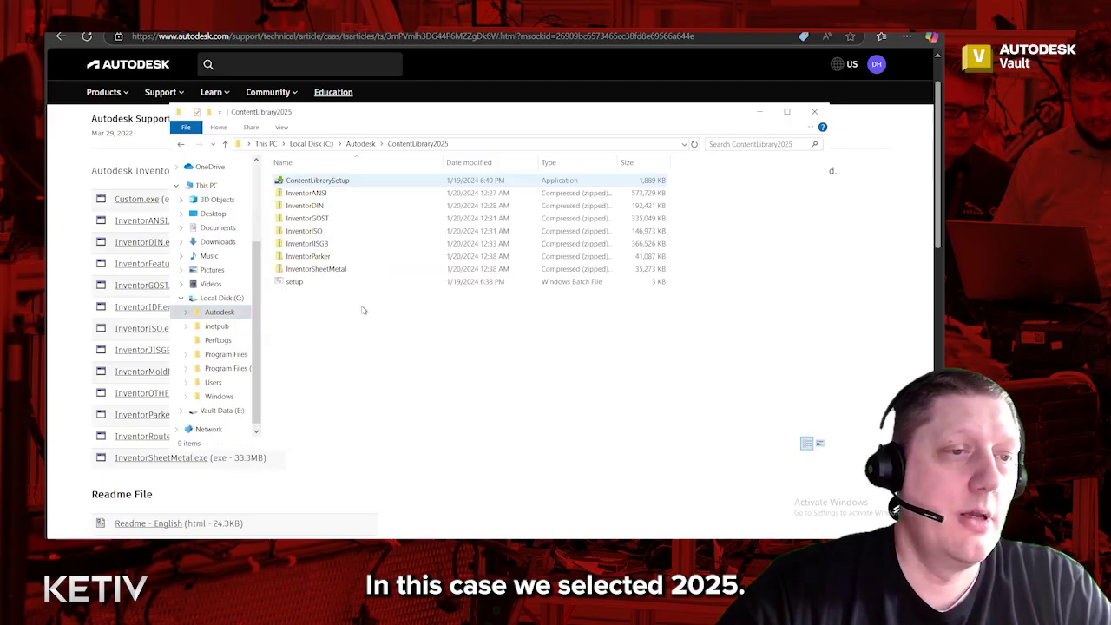
{"action": "right_click", "coordinate": [297, 283]}
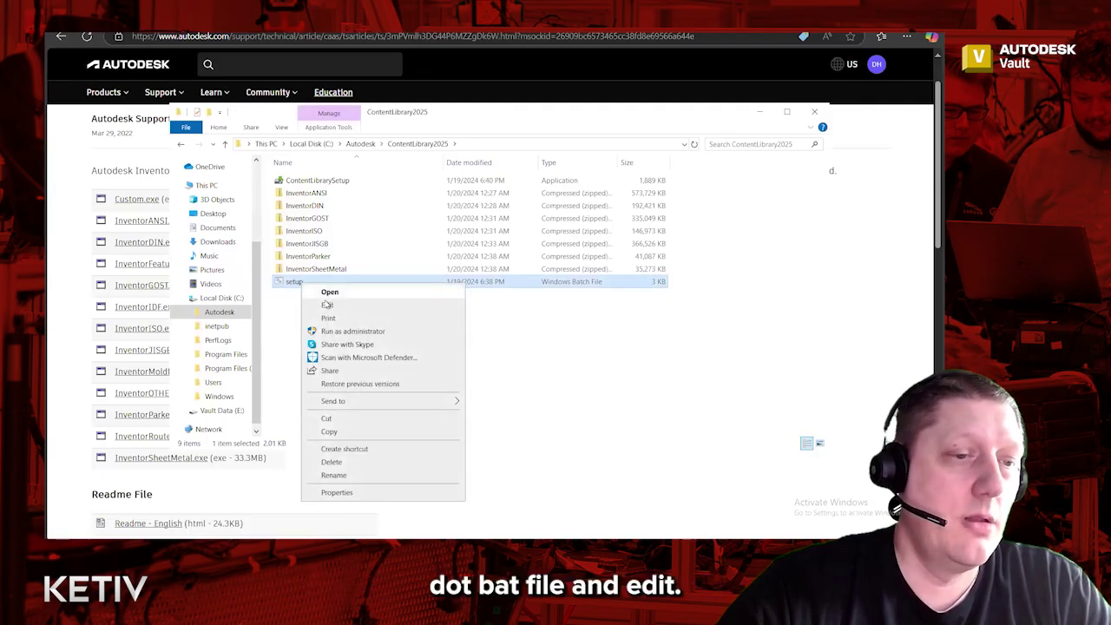
Step: Edit setup.bat in Notepad, reviewing the VAULT_ and SQL_ username and password lines, leaving them blank
{"action": "left_click", "coordinate": [327, 304]}
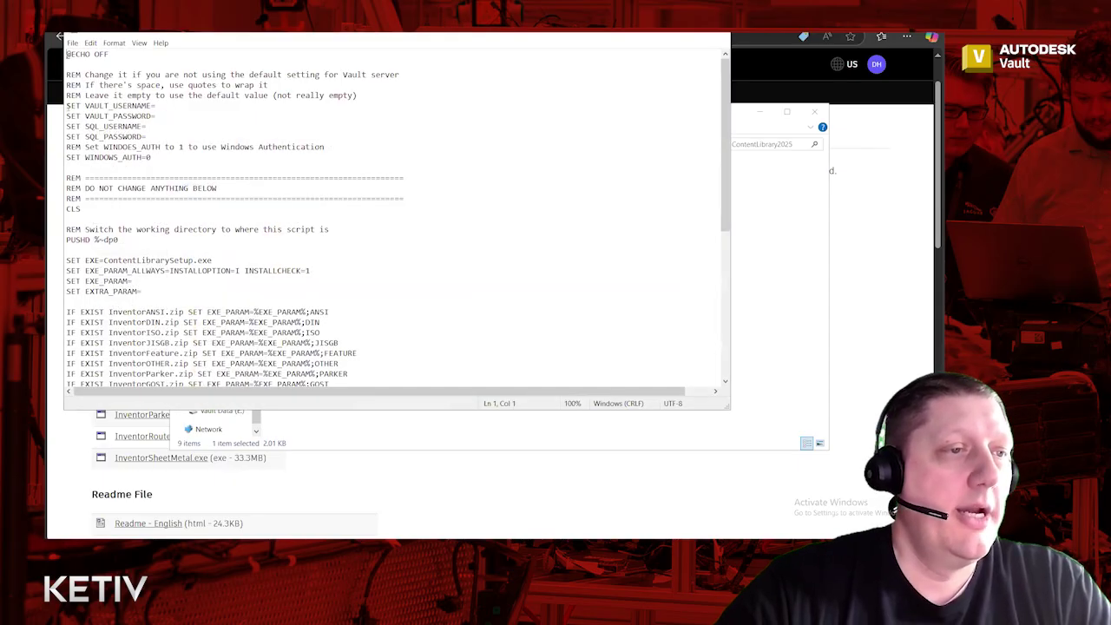
{"action": "left_click", "coordinate": [164, 114]}
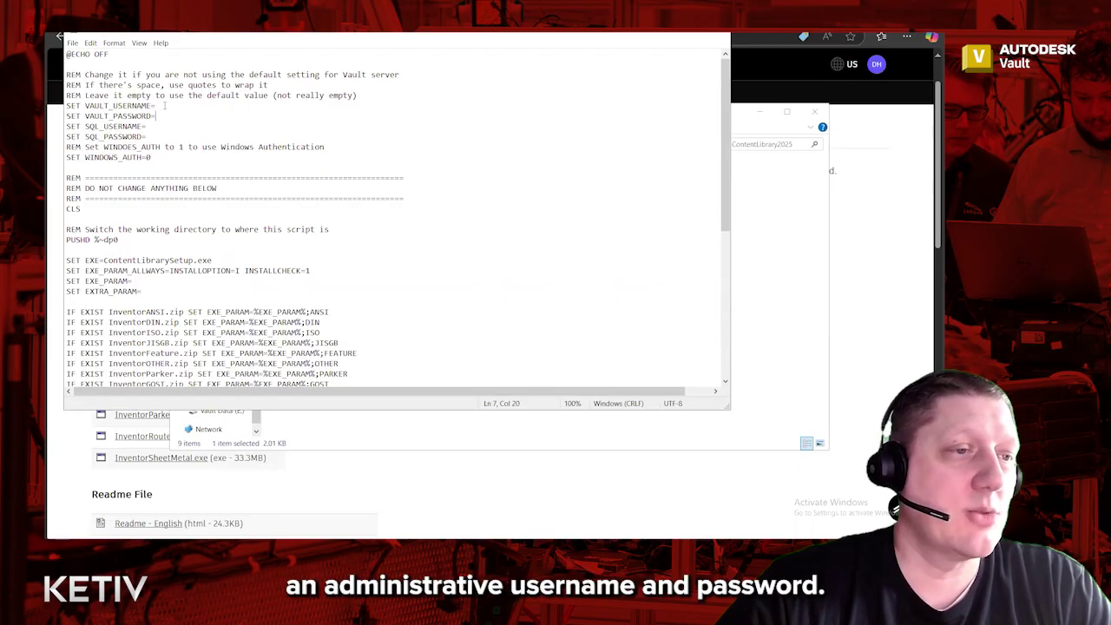
{"action": "left_click", "coordinate": [165, 125]}
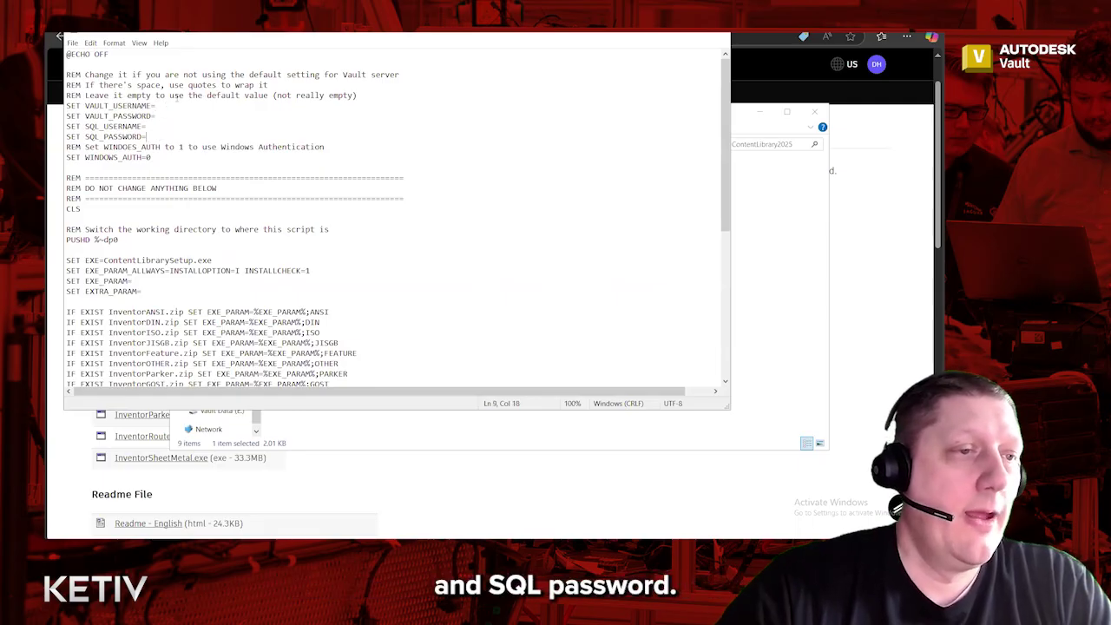
{"action": "left_click_drag", "start_coordinate": [175, 105], "coordinate": [177, 137]}
{"action": "left_click", "coordinate": [163, 105]}
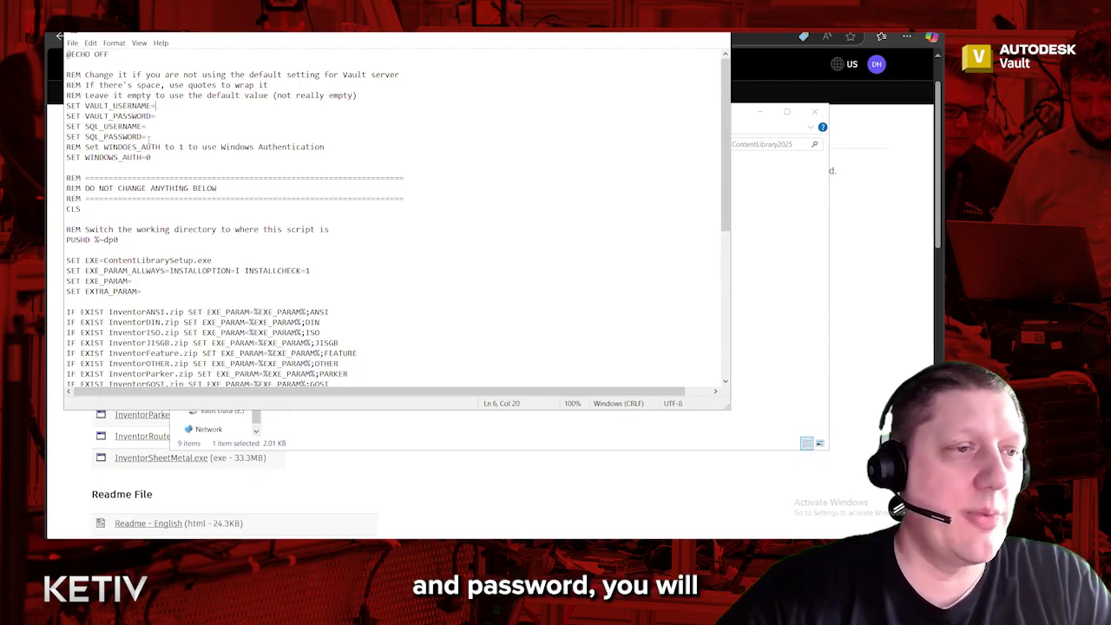
{"action": "left_click_drag", "start_coordinate": [149, 134], "coordinate": [356, 95]}
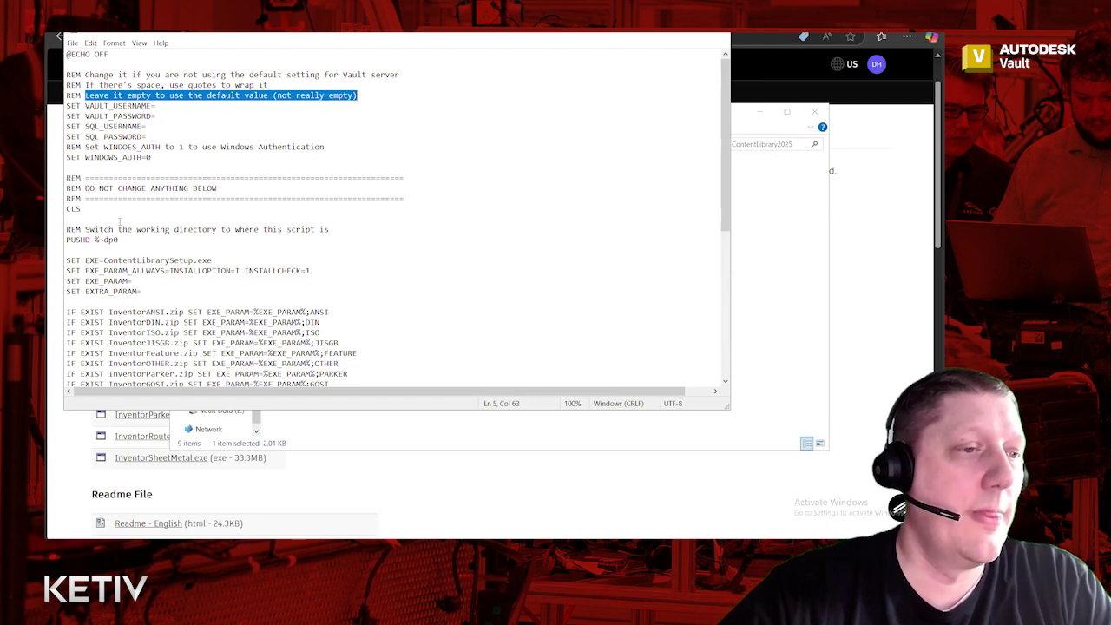
{"action": "scroll", "coordinate": [266, 208], "scroll_direction": "down", "scroll_amount": 5}
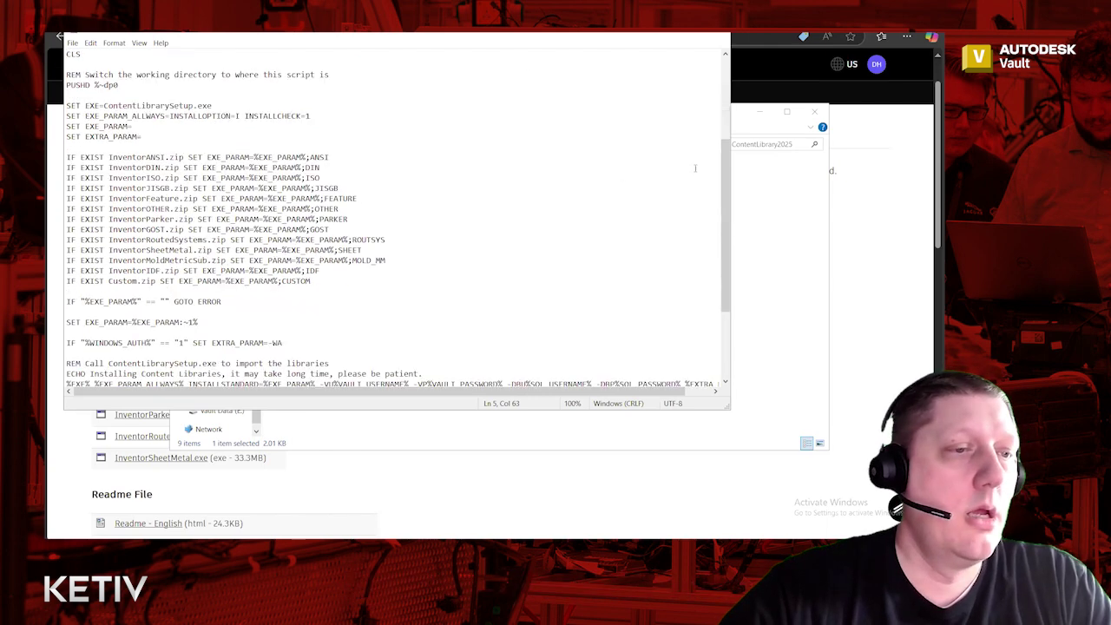
Step: Close Notepad unchanged and dismiss the setup.bat context menu without running it
{"action": "left_click", "coordinate": [725, 36]}
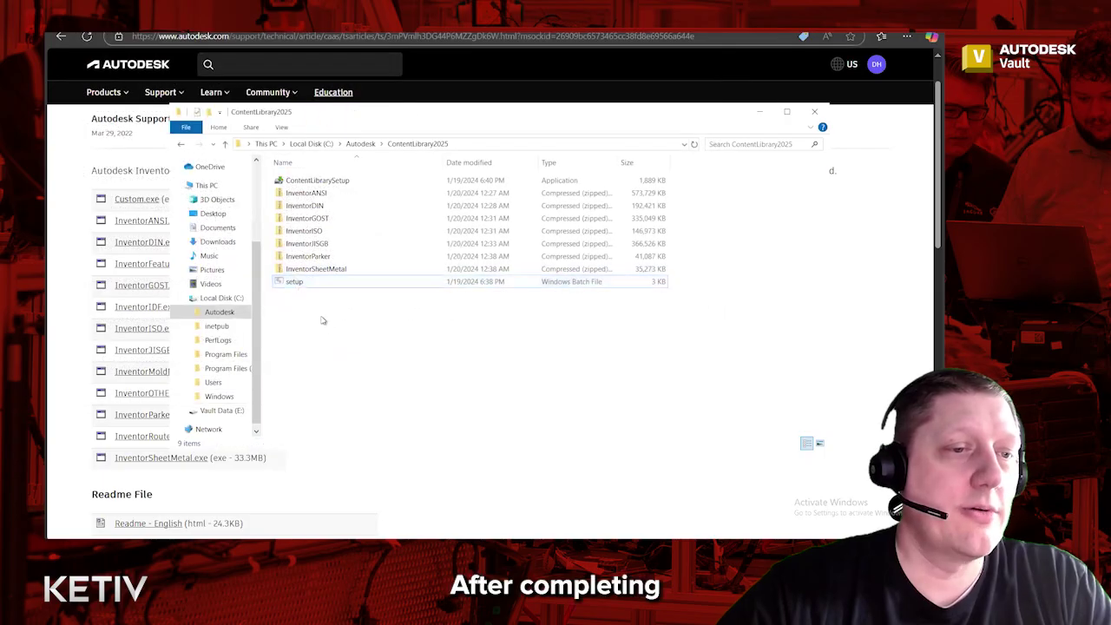
{"action": "right_click", "coordinate": [300, 284]}
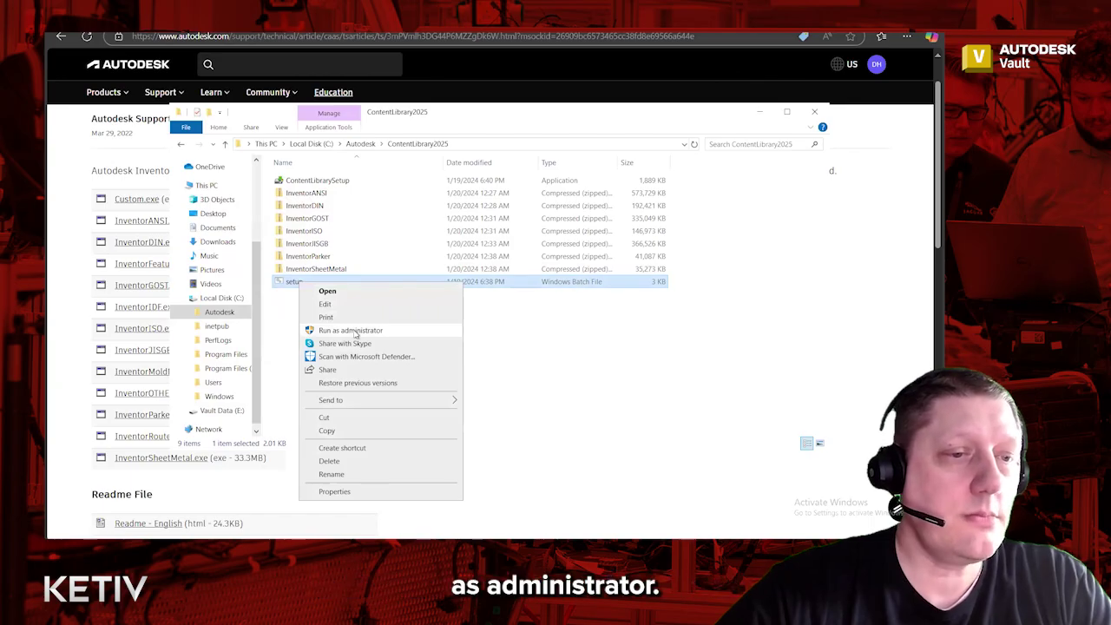
{"action": "left_click", "coordinate": [515, 332]}
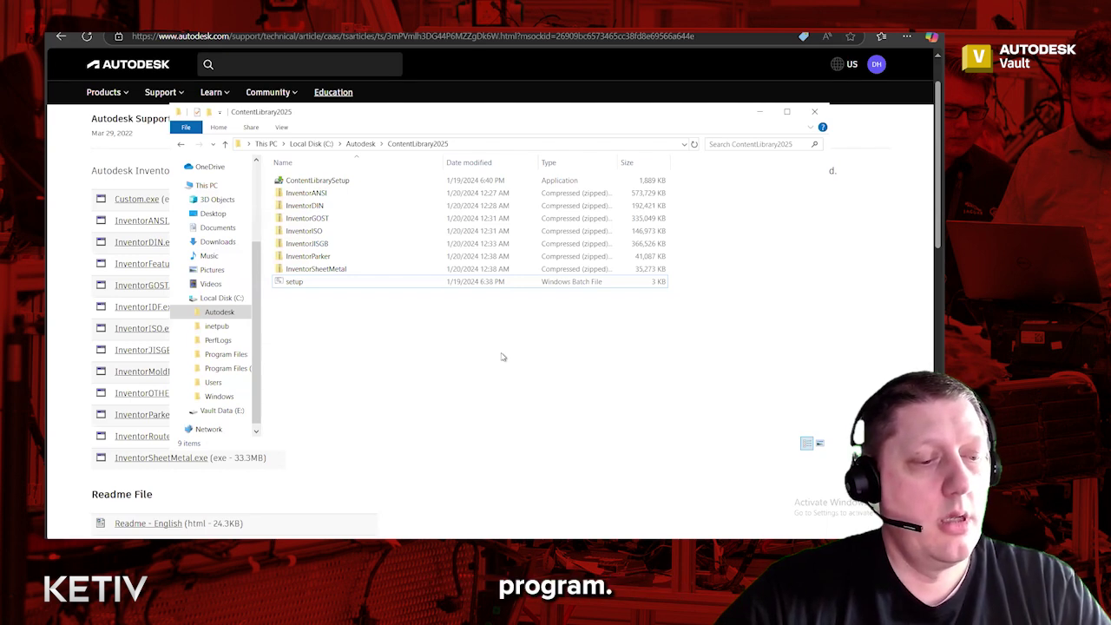
Step: Switch to the ADMS Console and expand Libraries to show the six AI2025 Inventor libraries
{"action": "key", "text": "alt+Tab"}
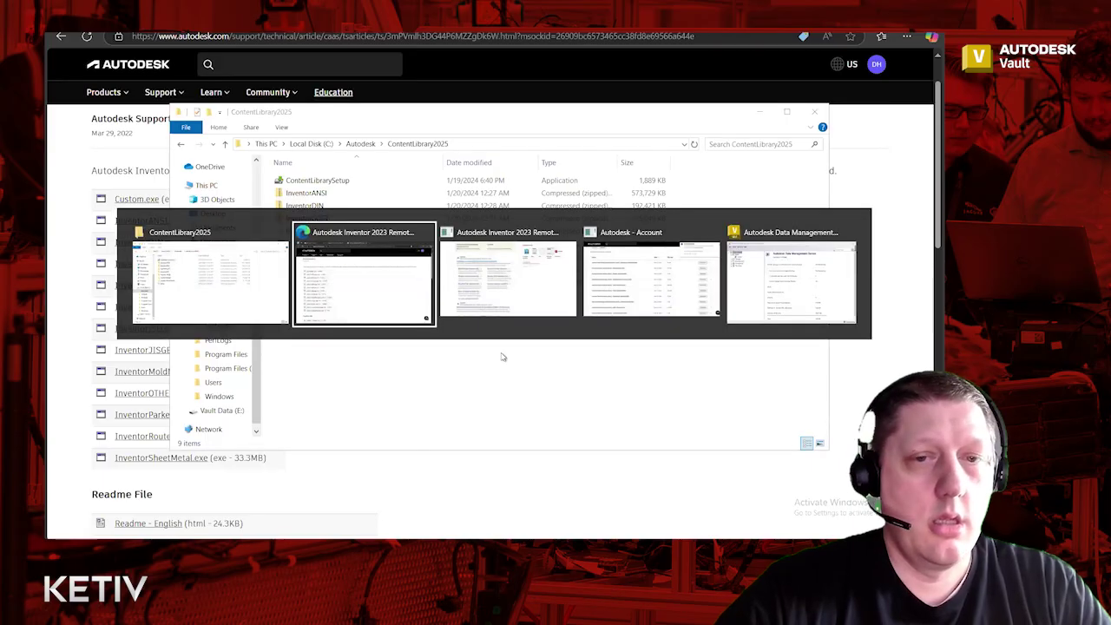
{"action": "key", "text": "alt+Tab"}
{"action": "key", "text": "alt+Tab"}
{"action": "key", "text": "alt+Tab"}
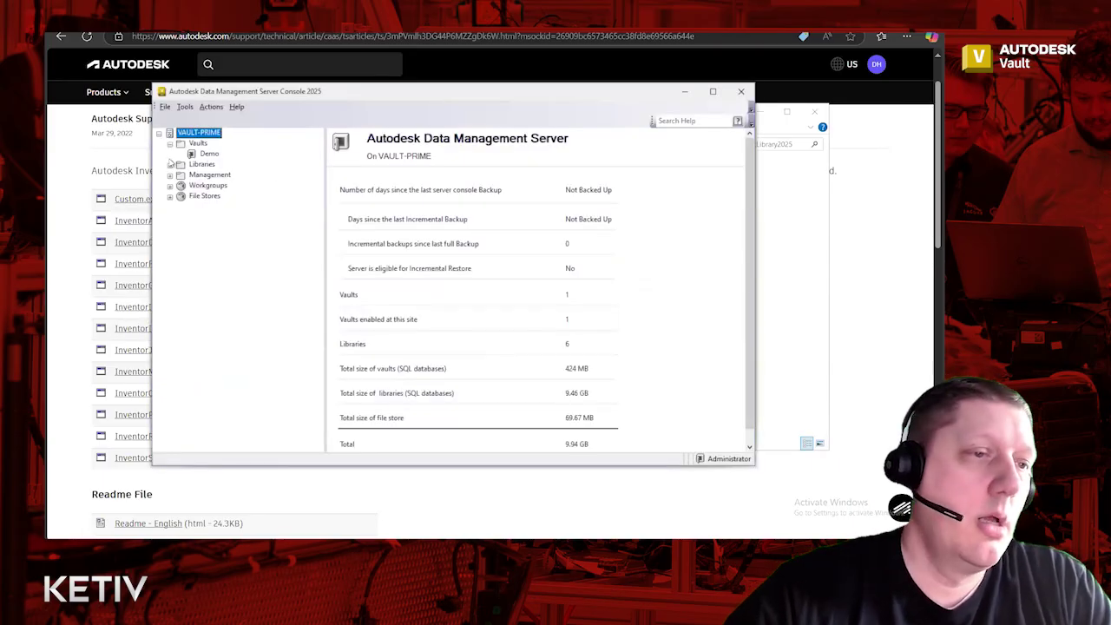
{"action": "left_click", "coordinate": [171, 165]}
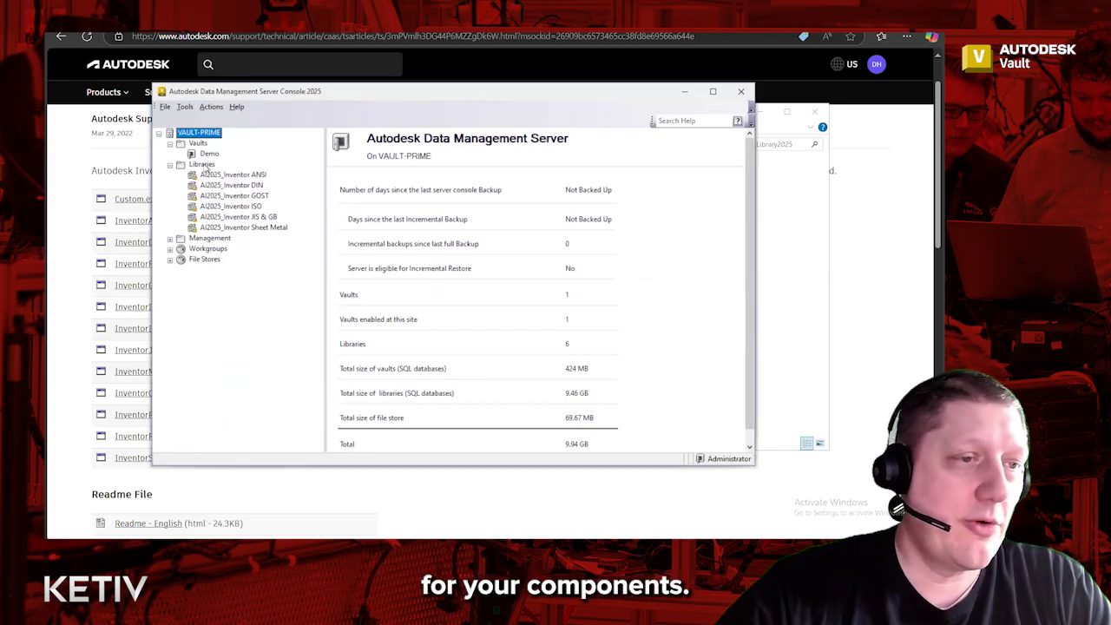
{"action": "right_click", "coordinate": [204, 166]}
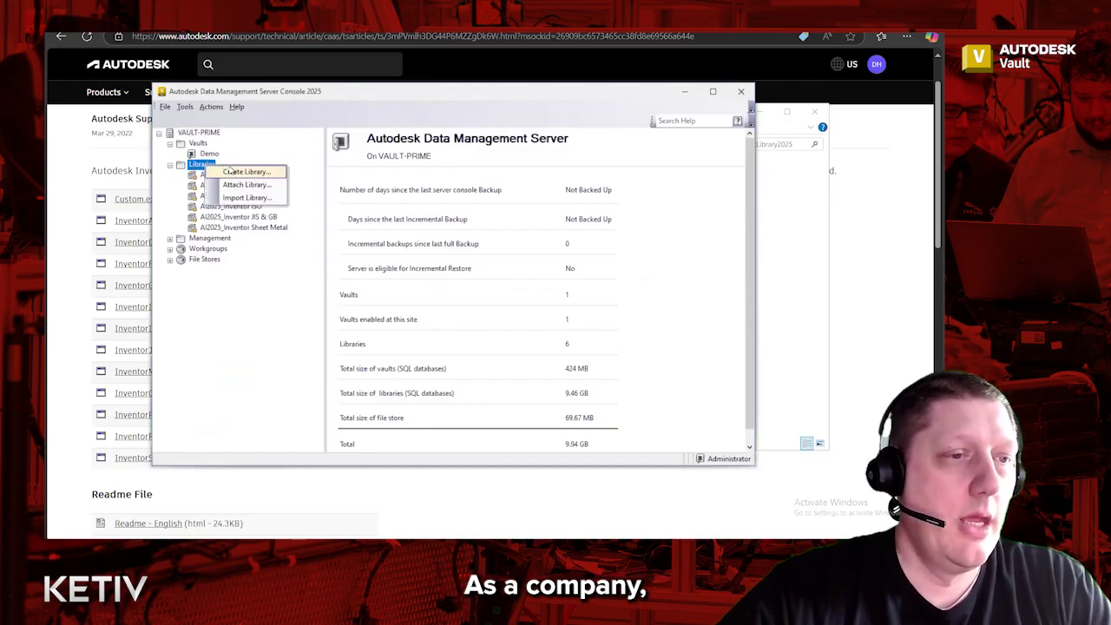
{"action": "left_click", "coordinate": [233, 270]}
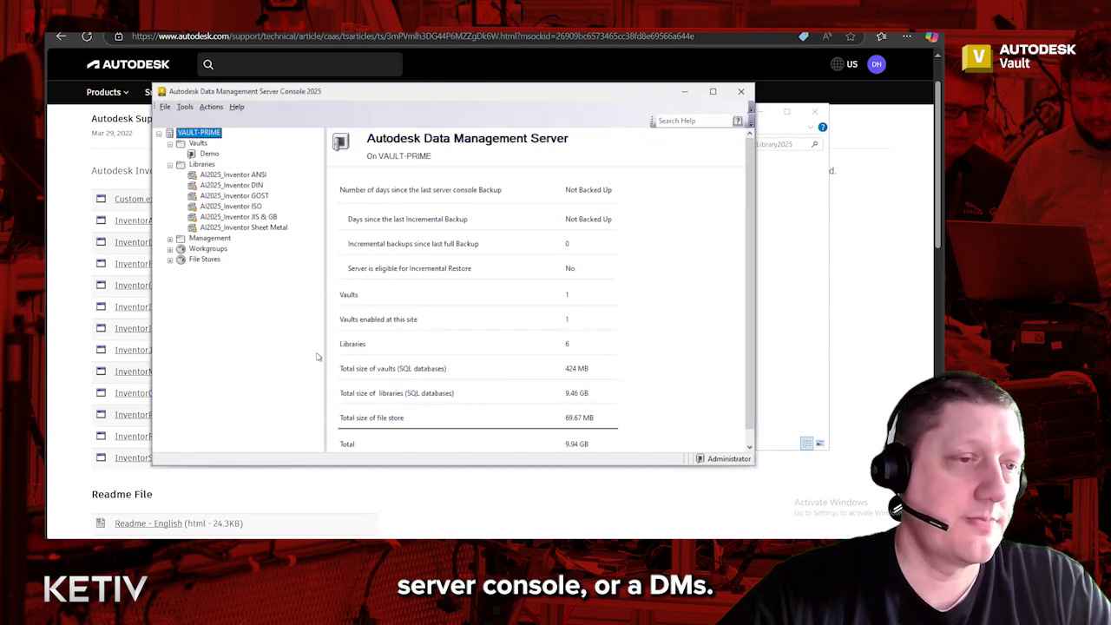
Step: Create a library named 'Company Content Library' in the Autodesk Inventor 2025 partition and acknowledge the success message
{"action": "right_click", "coordinate": [208, 165]}
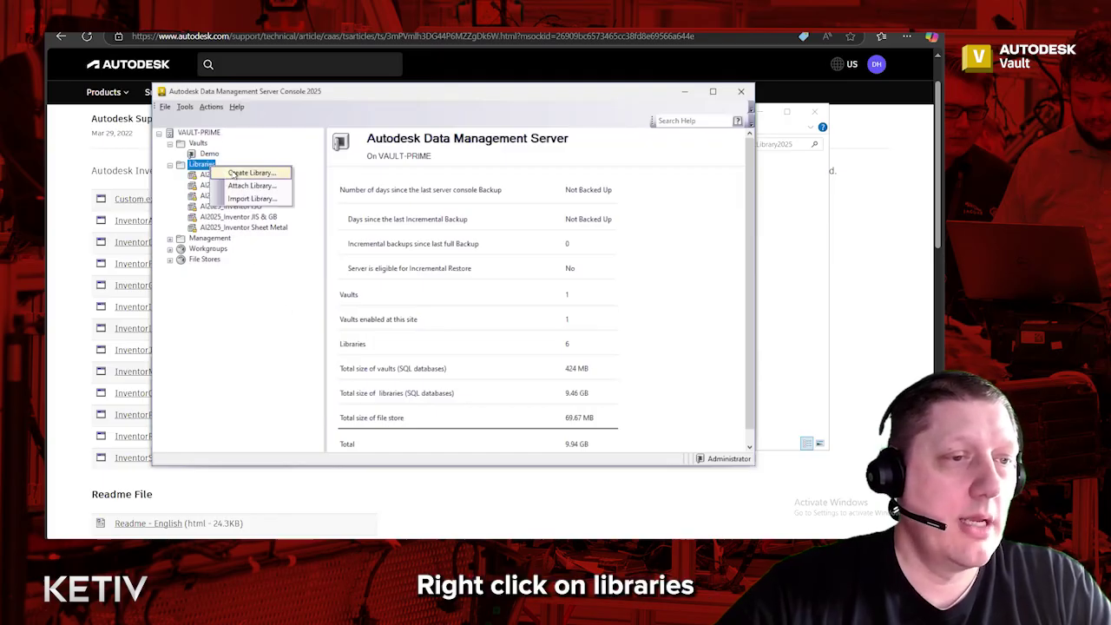
{"action": "left_click", "coordinate": [233, 173]}
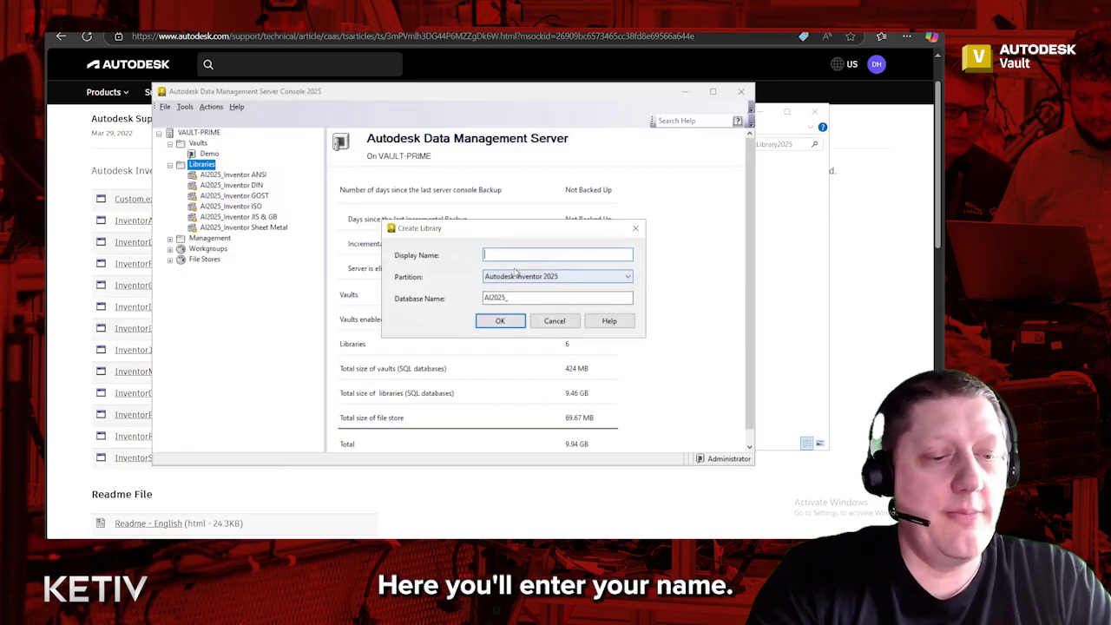
{"action": "type", "text": "Company"}
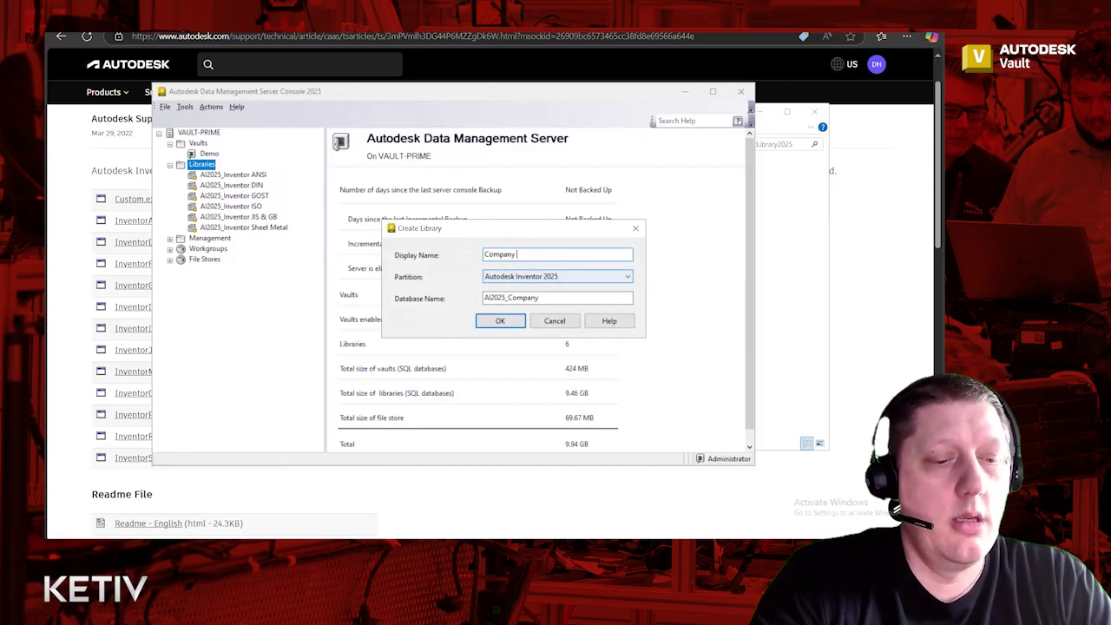
{"action": "type", "text": " Content N"}
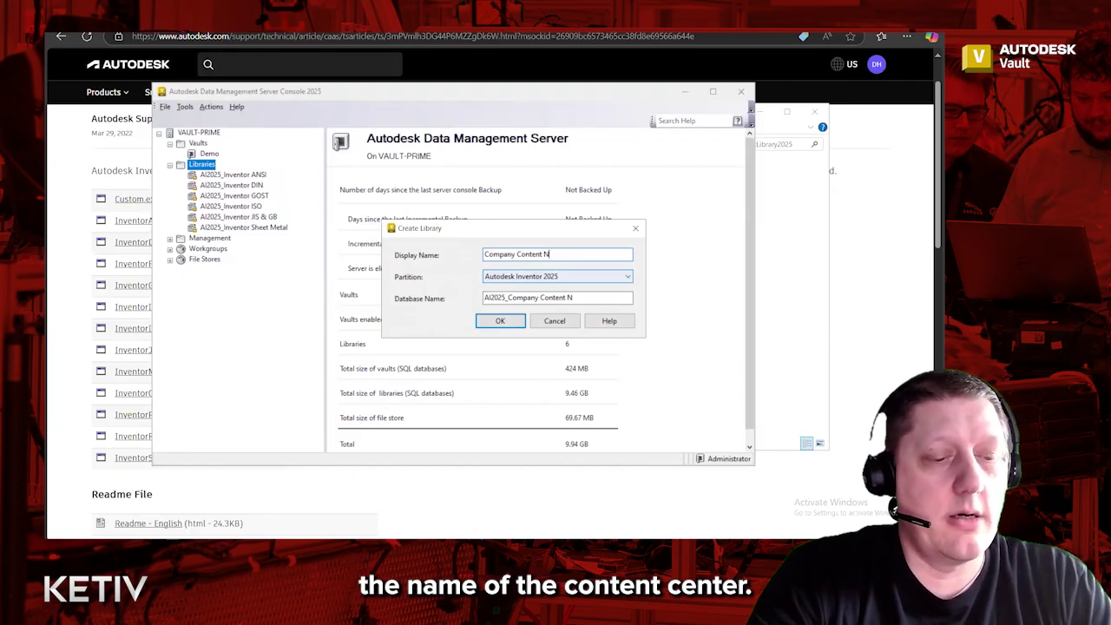
{"action": "key", "text": "BackSpace"}
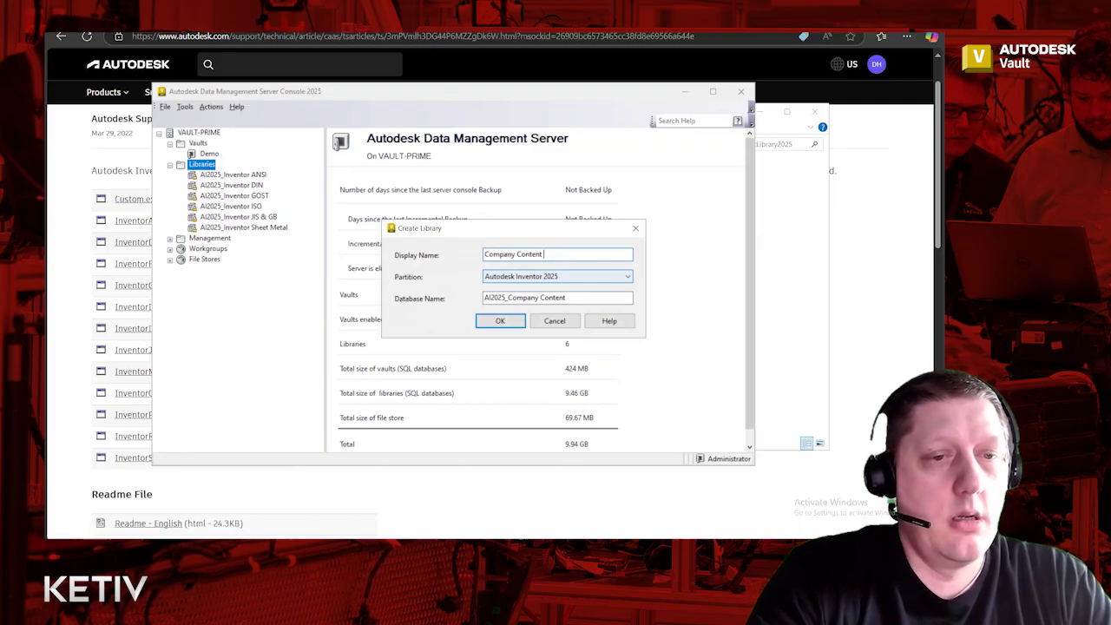
{"action": "type", "text": "Library"}
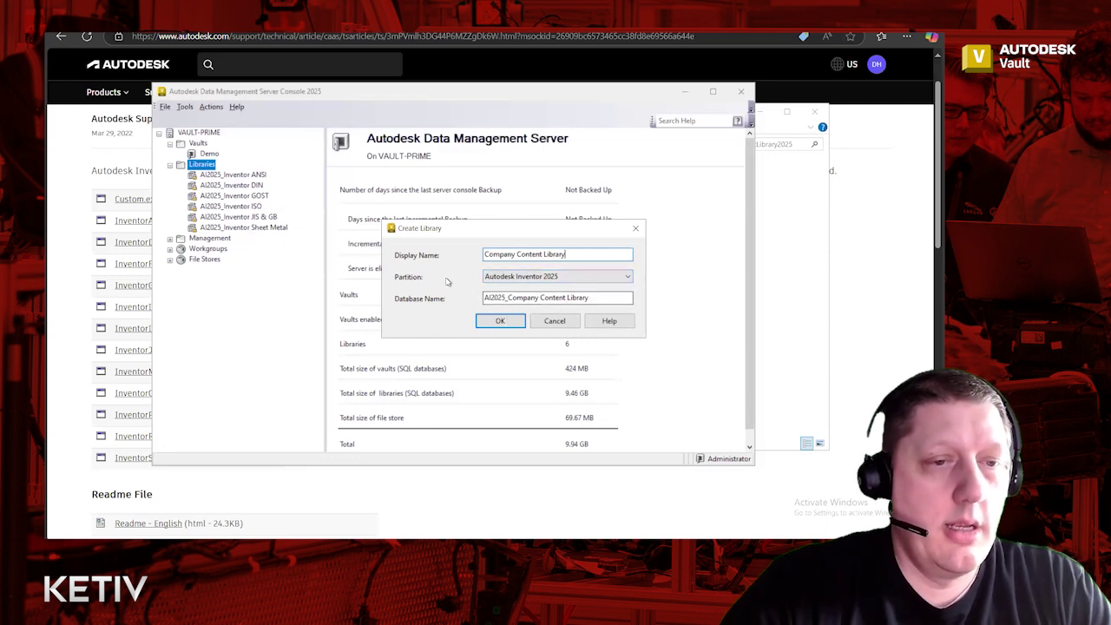
{"action": "left_click", "coordinate": [596, 278]}
{"action": "left_click", "coordinate": [570, 307]}
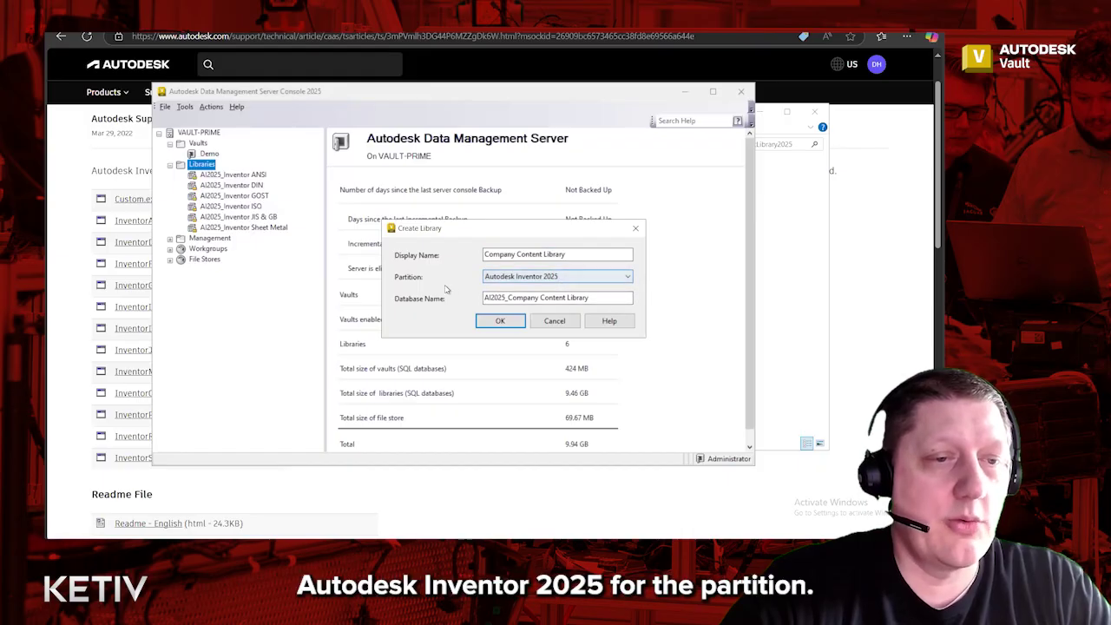
{"action": "left_click", "coordinate": [501, 321]}
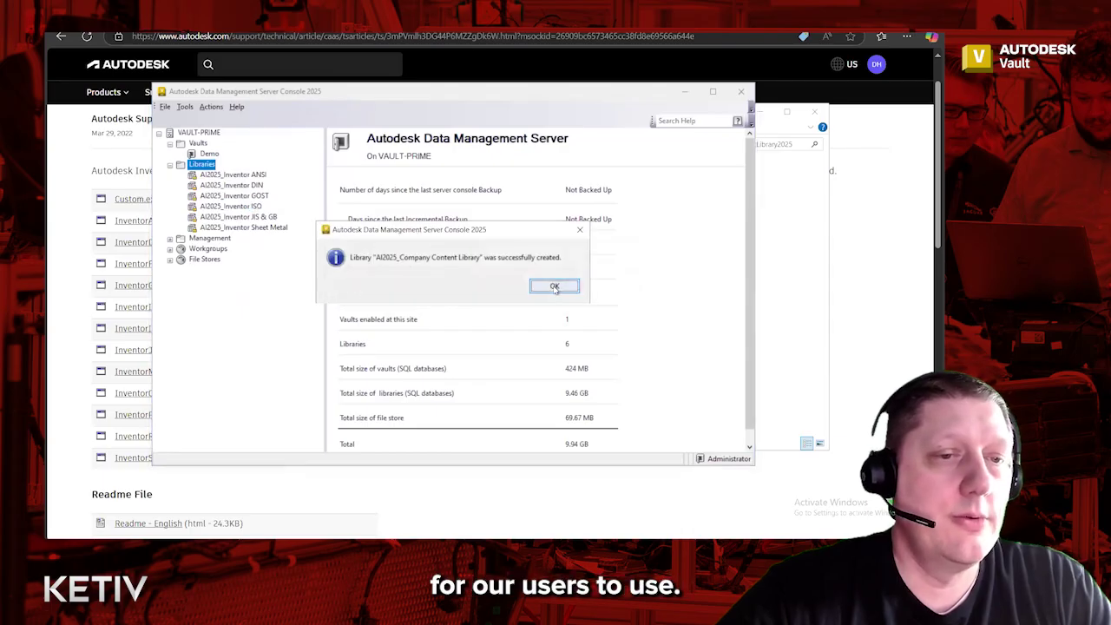
{"action": "left_click", "coordinate": [554, 287]}
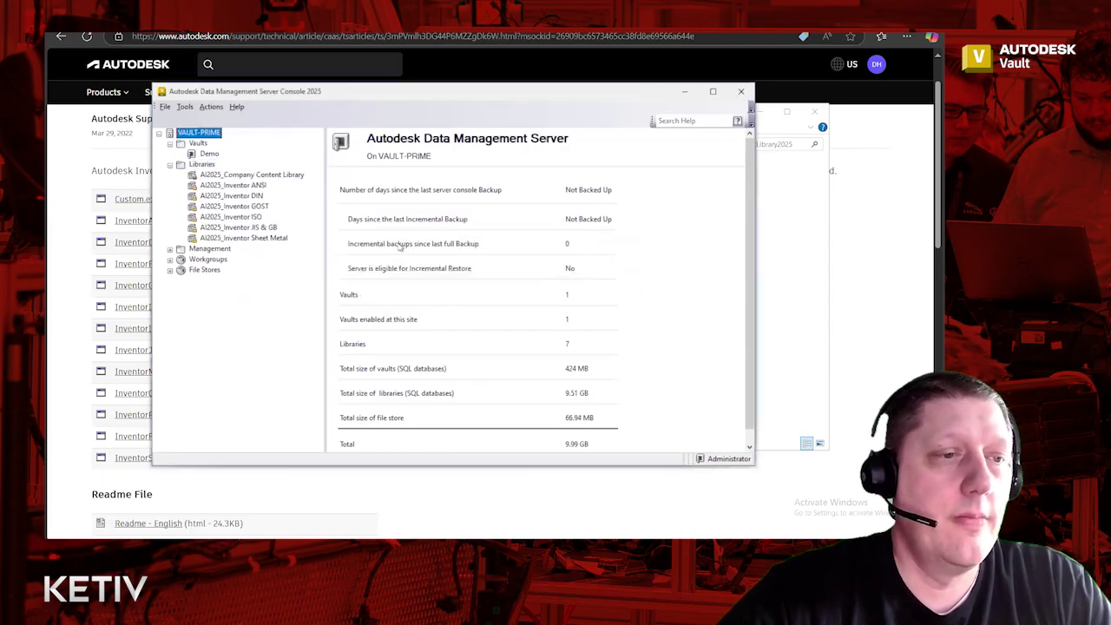
Step: Add a library folder named 'Content Center Files' at the vault root ($)
{"action": "left_click", "coordinate": [252, 175]}
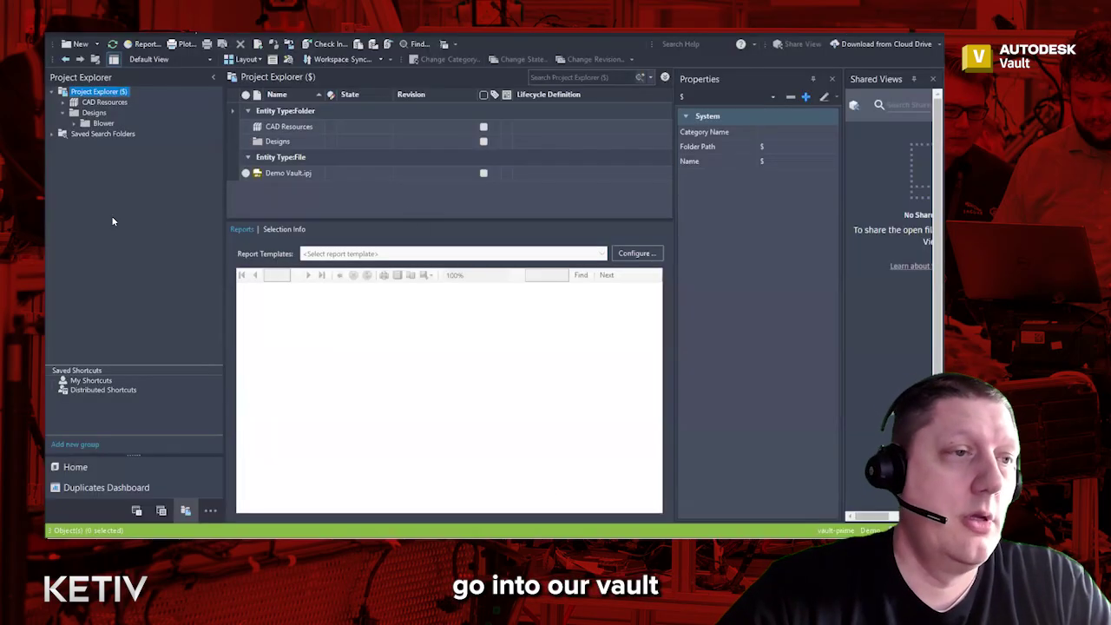
{"action": "right_click", "coordinate": [97, 94]}
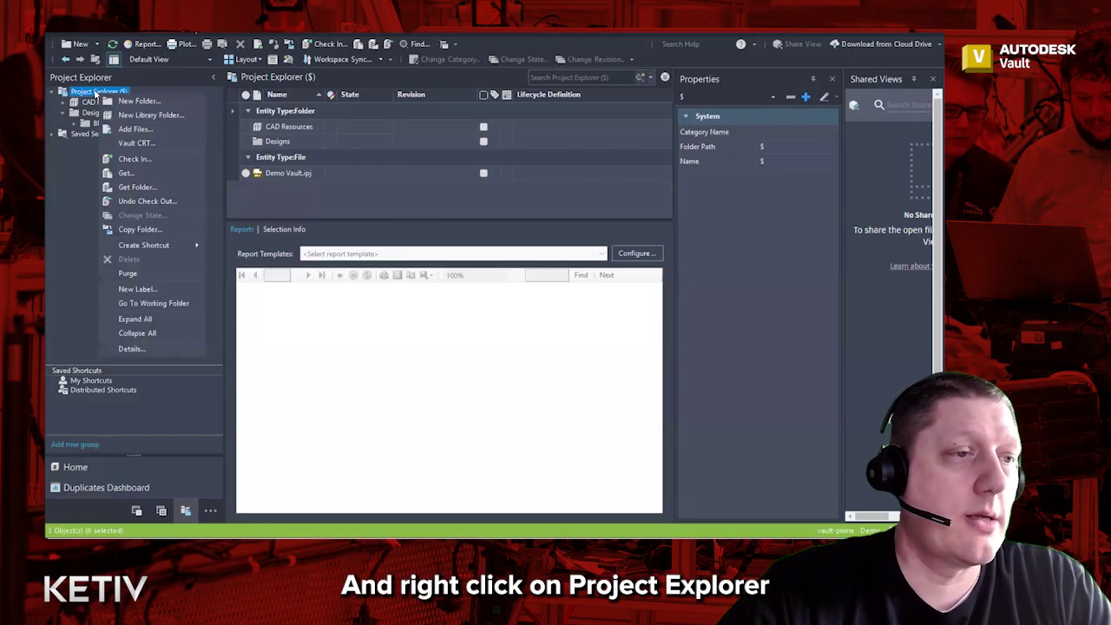
{"action": "left_click", "coordinate": [173, 117]}
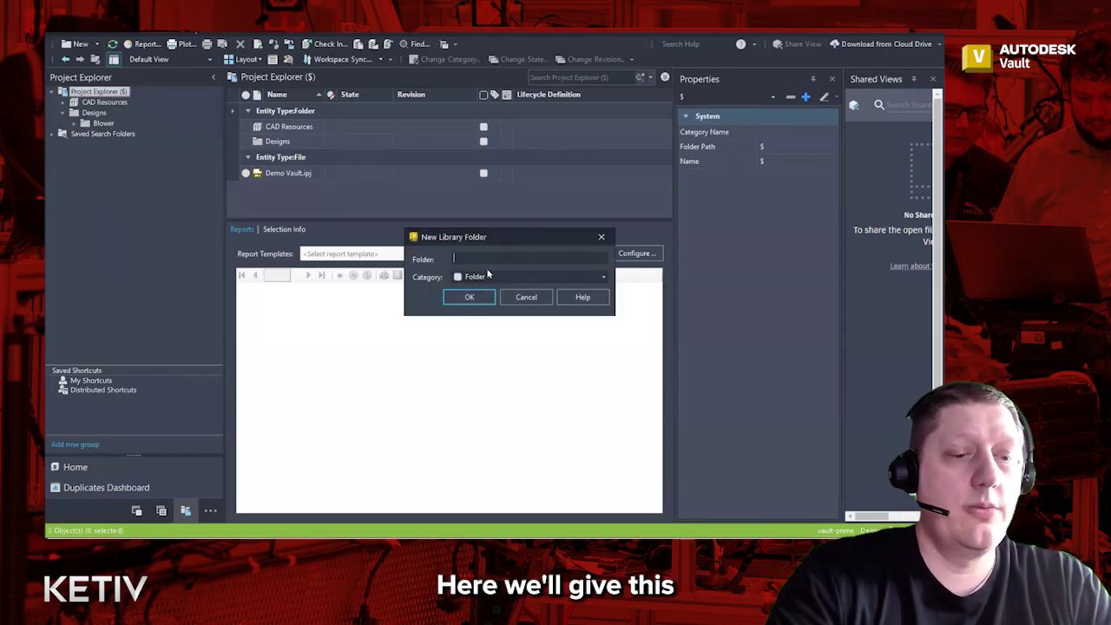
{"action": "type", "text": "Conten"}
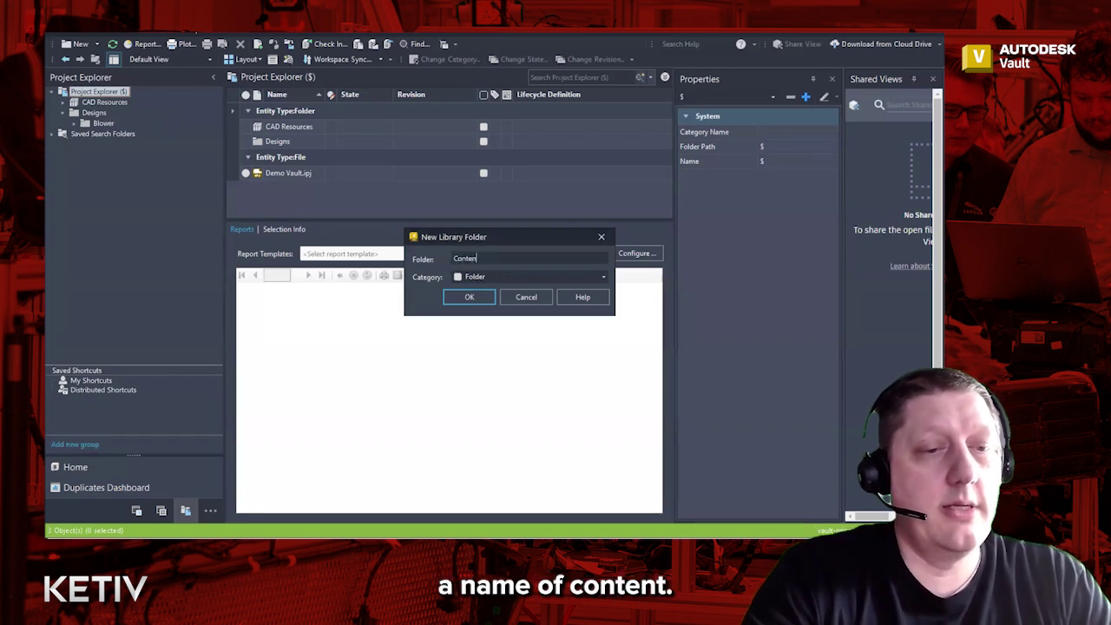
{"action": "type", "text": "t"}
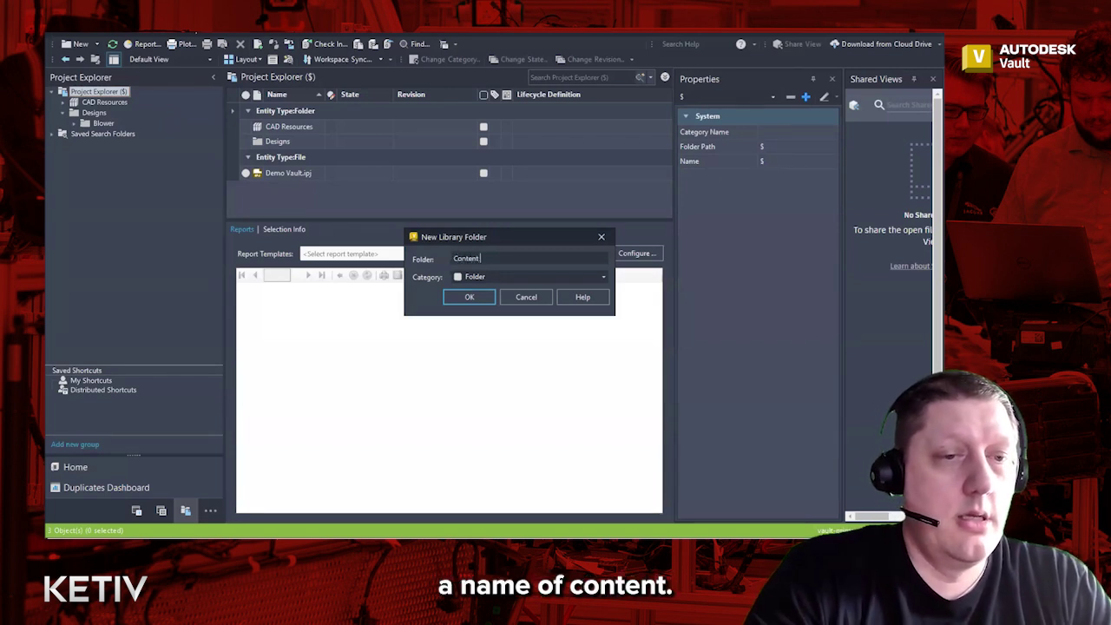
{"action": "type", "text": " Center Files"}
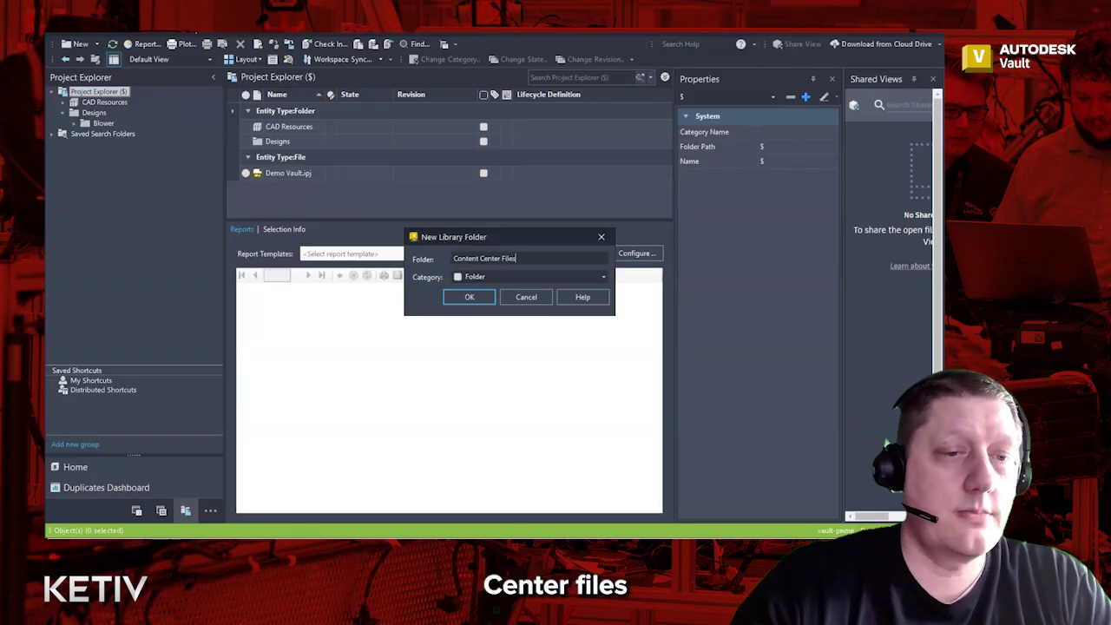
{"action": "left_click", "coordinate": [478, 299]}
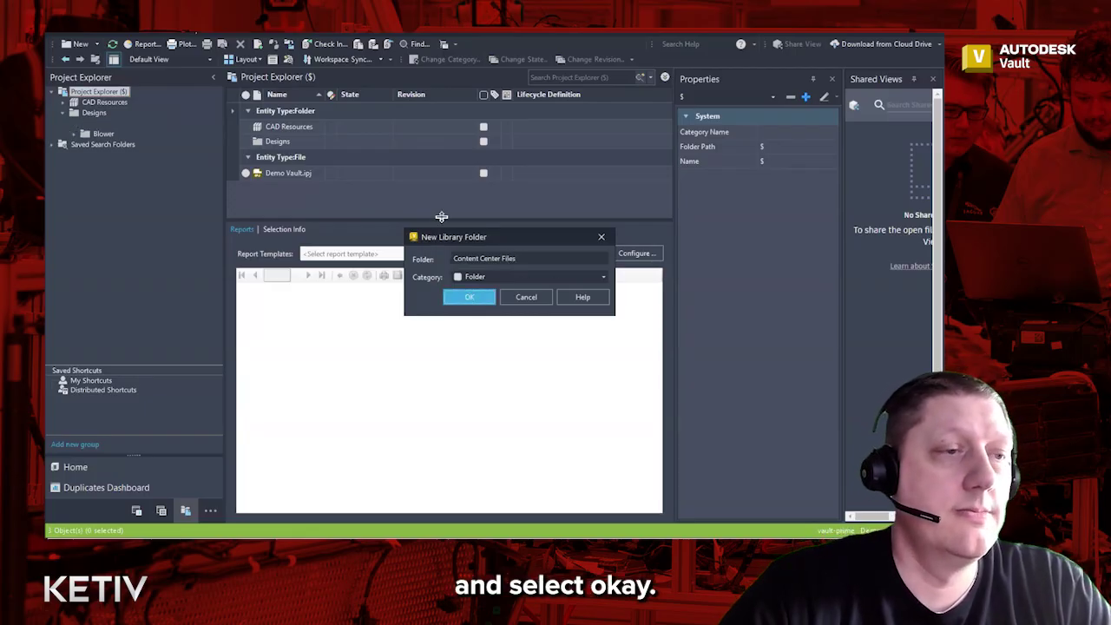
{"action": "left_click", "coordinate": [106, 113]}
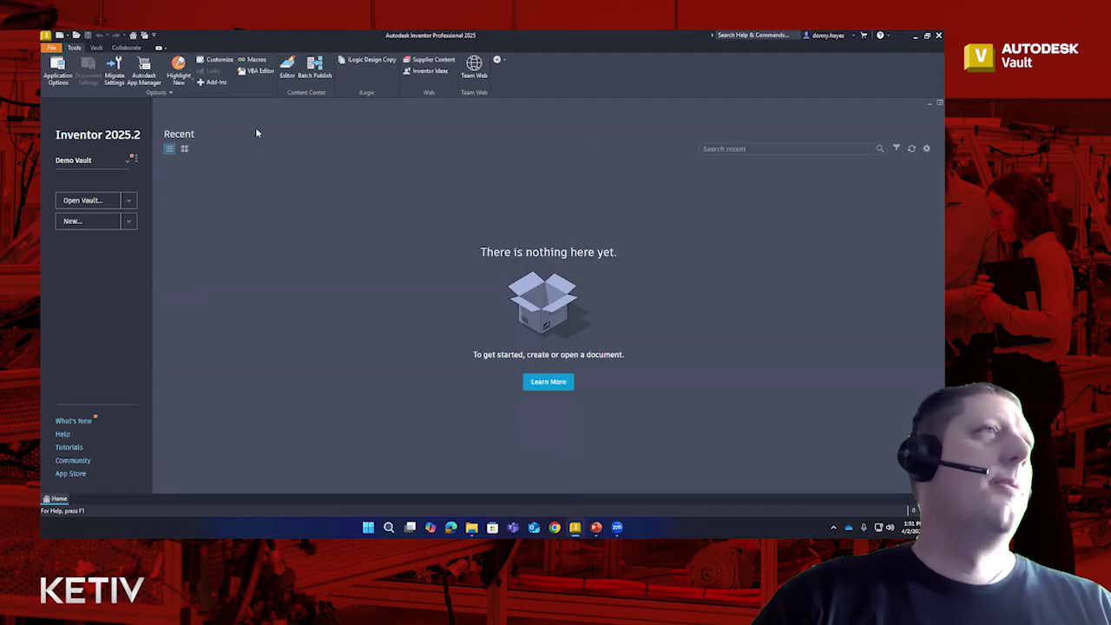
Step: Set Content Center access to Autodesk Vault Server in Application Options, accepting the warning
{"action": "left_click", "coordinate": [59, 69]}
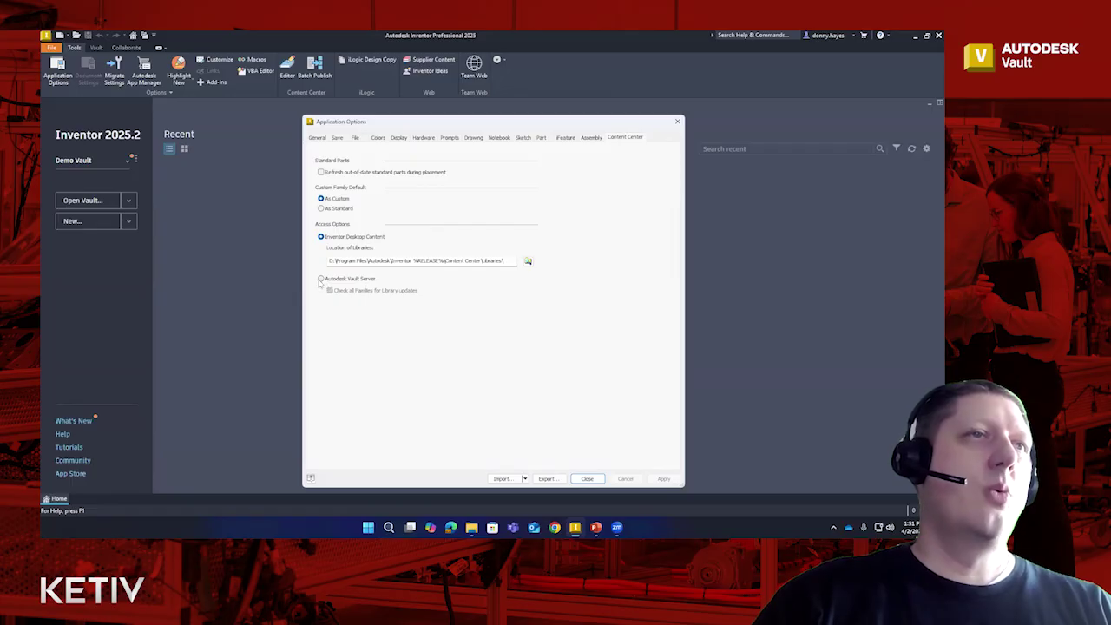
{"action": "left_click", "coordinate": [321, 279]}
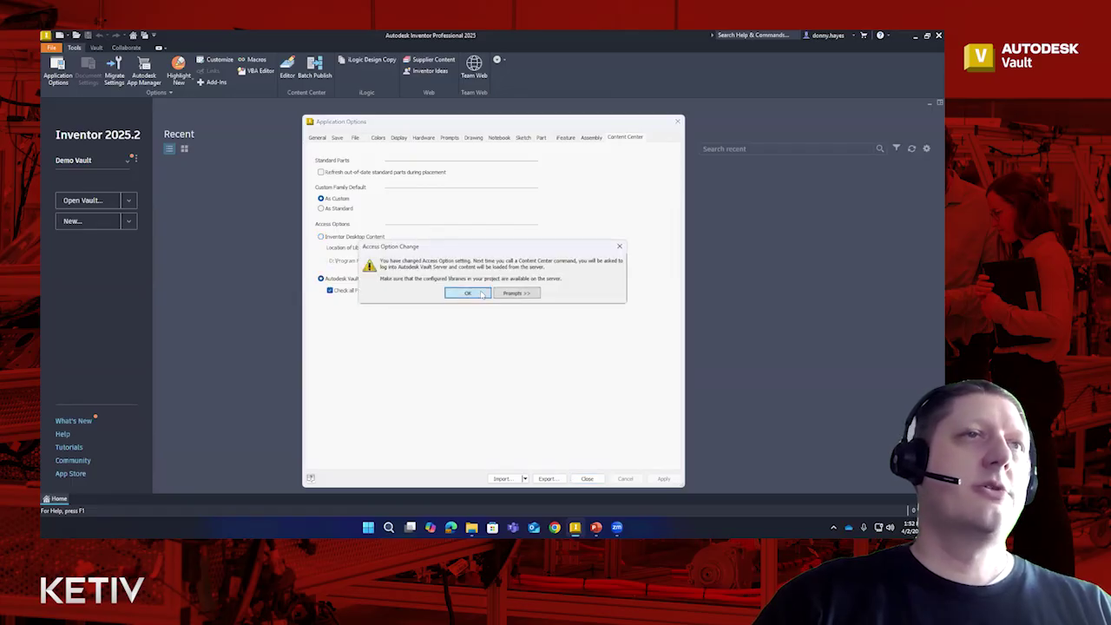
{"action": "left_click", "coordinate": [483, 294]}
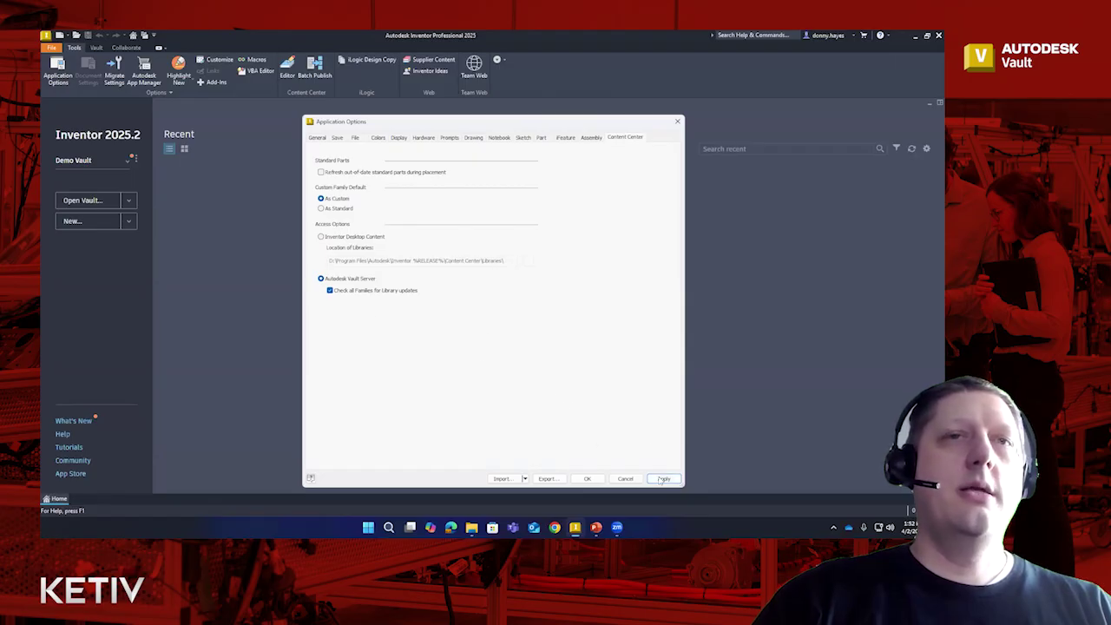
{"action": "left_click", "coordinate": [587, 479]}
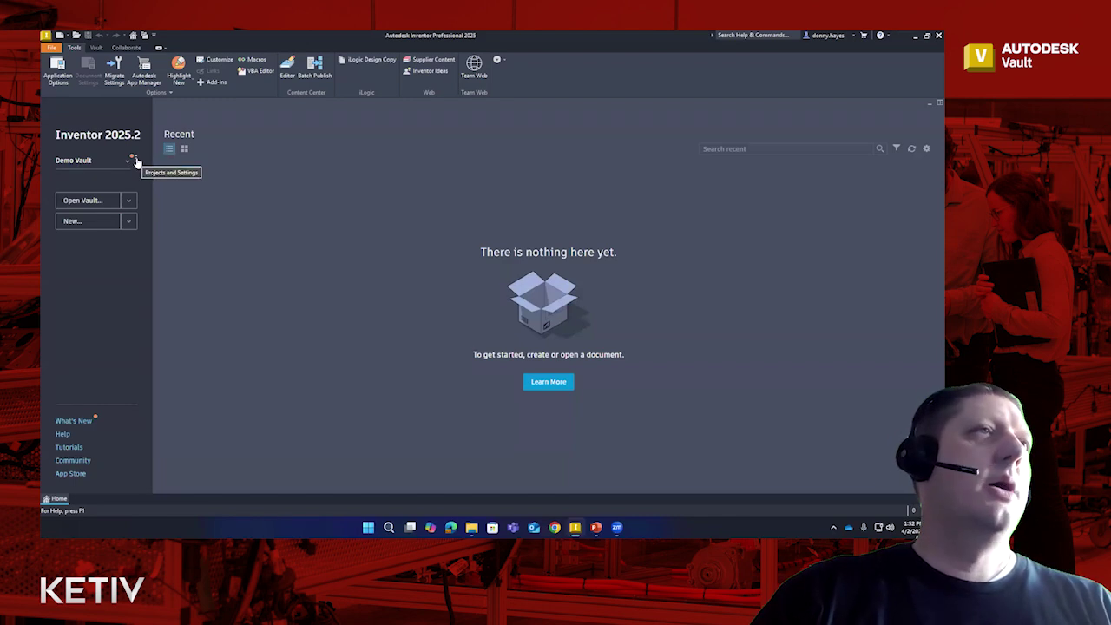
Step: Open the Demo Vault project settings and its Configure Content Center Libraries list
{"action": "left_click", "coordinate": [134, 161]}
{"action": "left_click", "coordinate": [150, 181]}
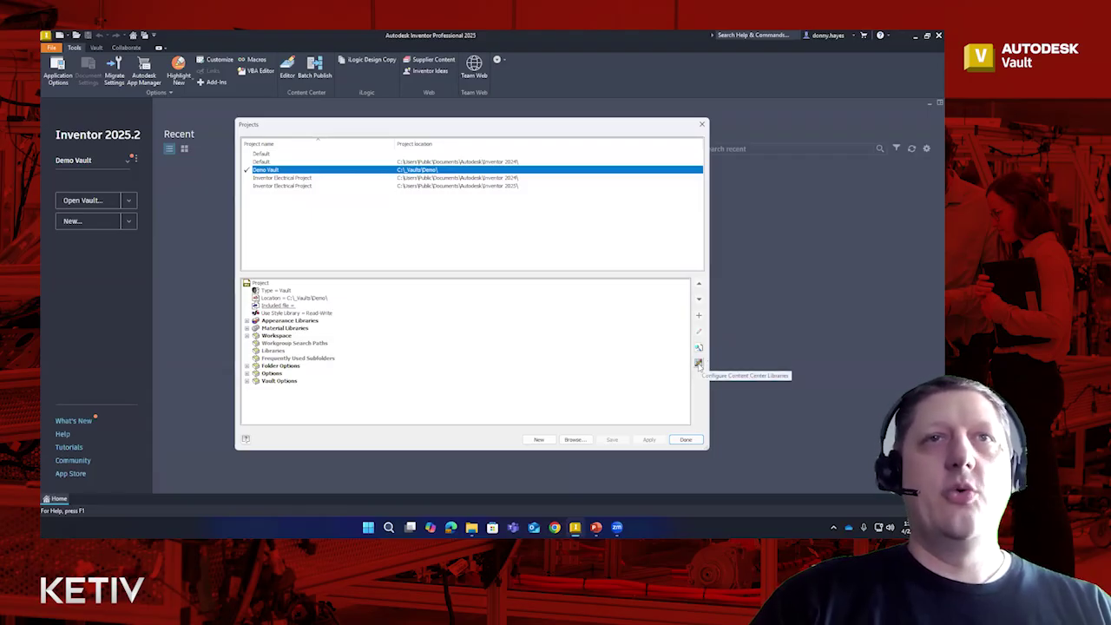
{"action": "left_click", "coordinate": [699, 364]}
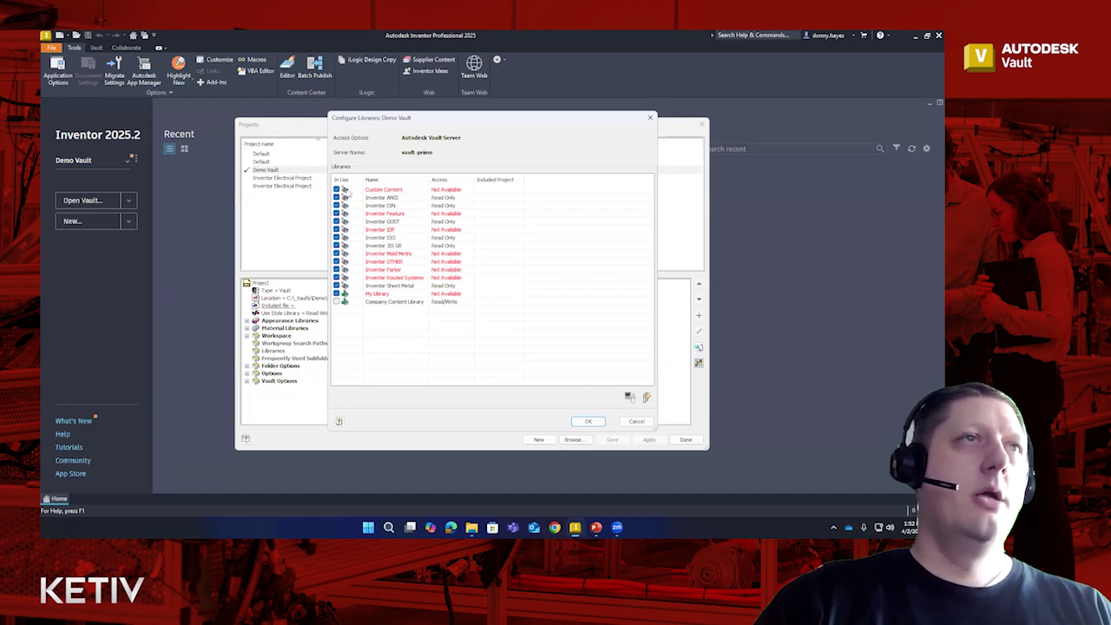
Step: Clear In Use for Custom Content, Feature, IDF, Mold Metric, OTHER, Parker, Routed Systems and My Library
{"action": "left_click", "coordinate": [337, 189]}
{"action": "left_click", "coordinate": [337, 213]}
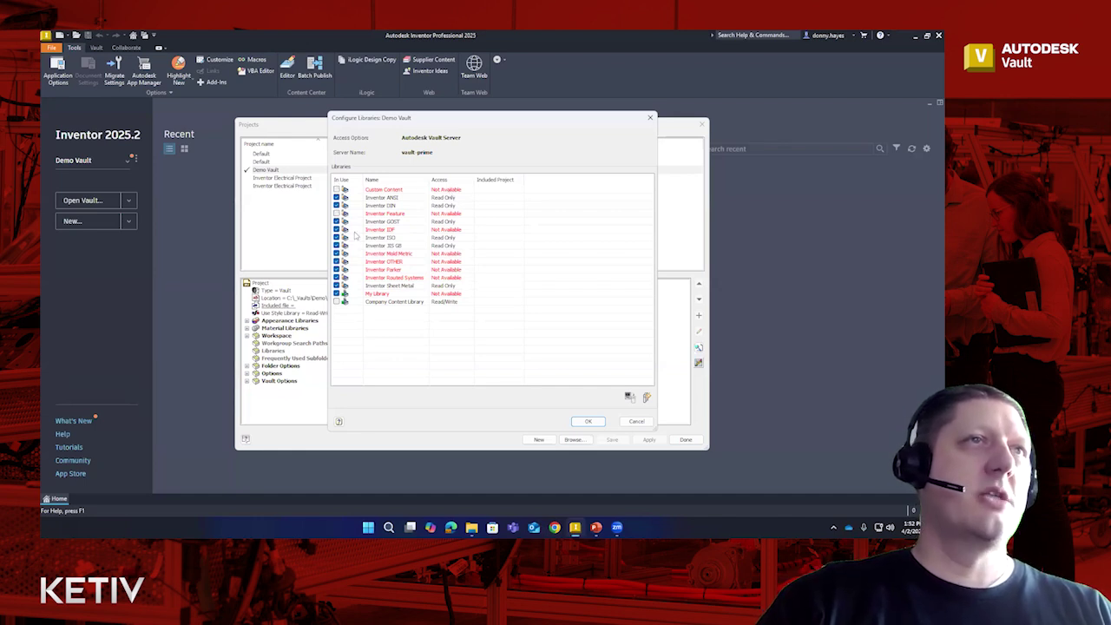
{"action": "left_click", "coordinate": [336, 229]}
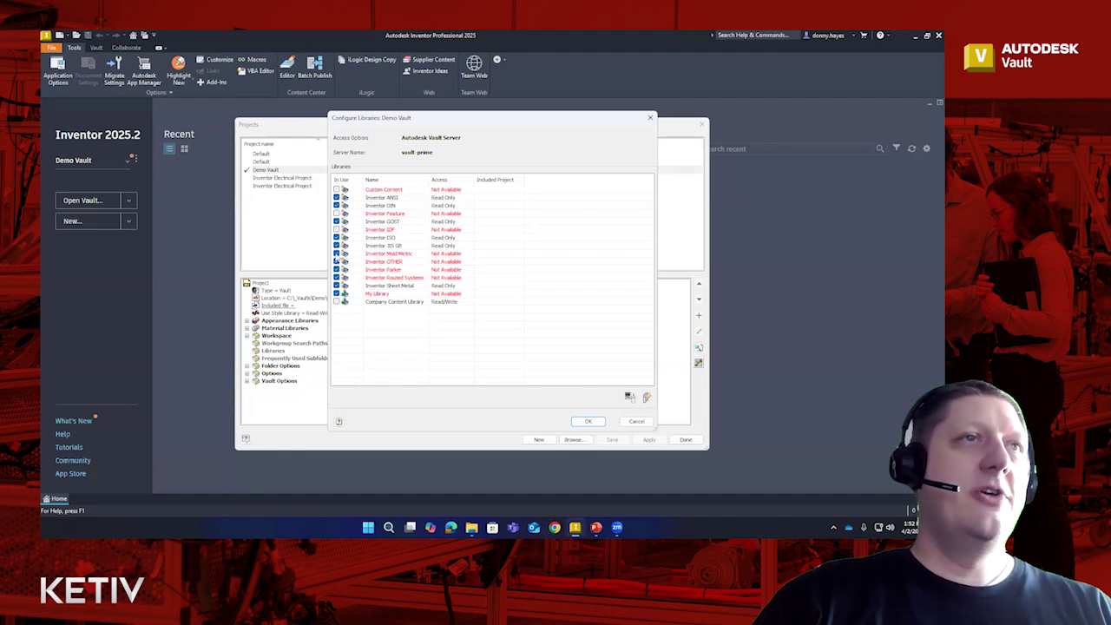
{"action": "left_click", "coordinate": [337, 253]}
{"action": "left_click", "coordinate": [337, 261]}
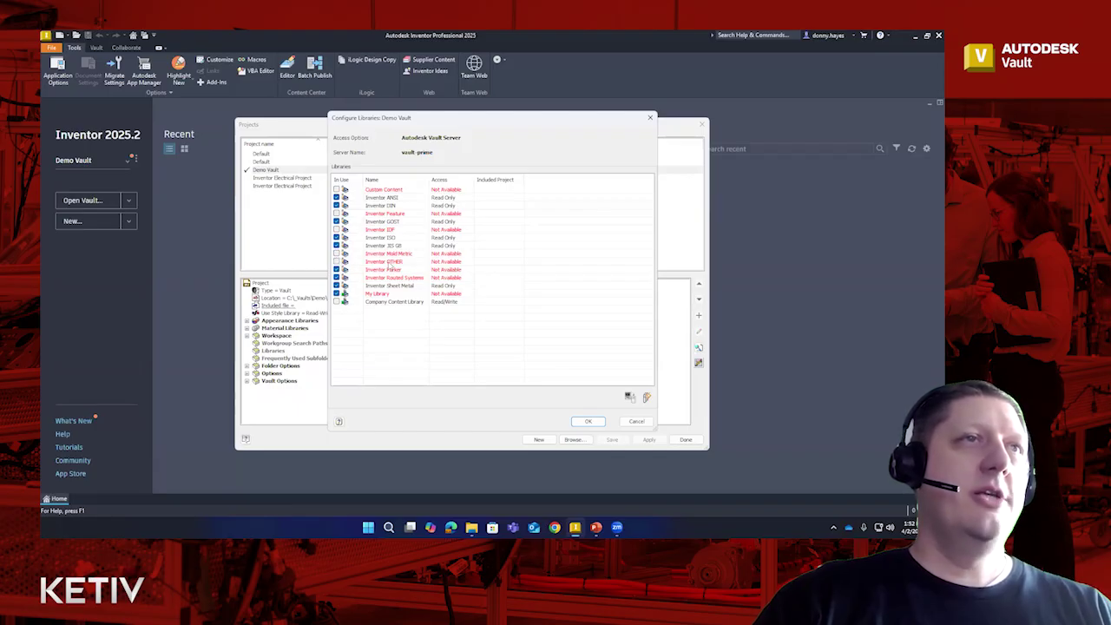
{"action": "left_click", "coordinate": [337, 269]}
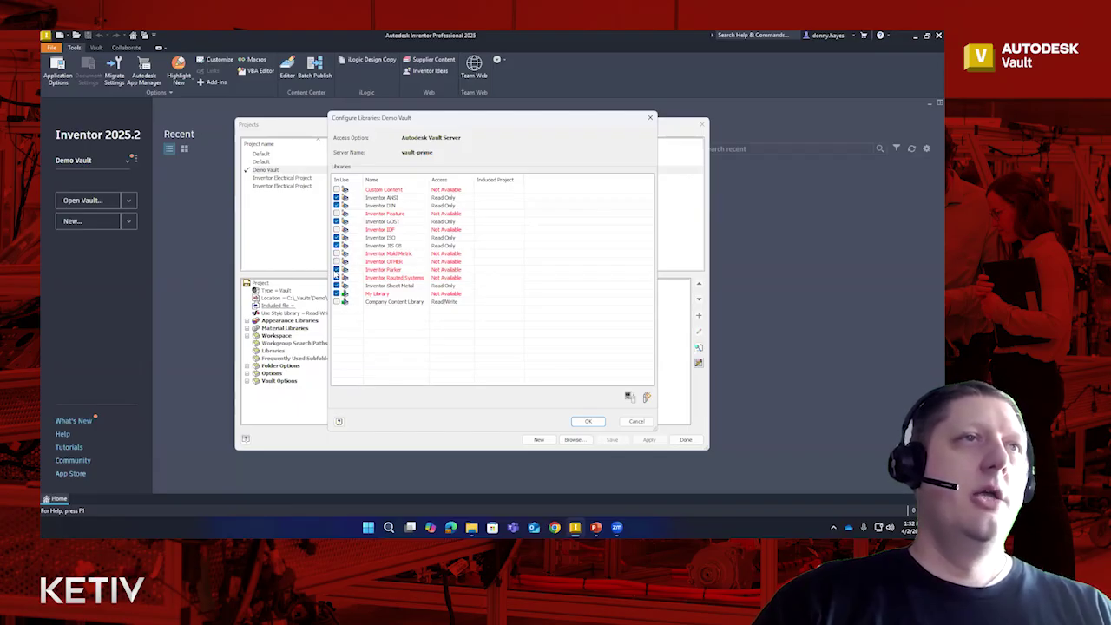
{"action": "left_click", "coordinate": [337, 276]}
{"action": "left_click", "coordinate": [338, 293]}
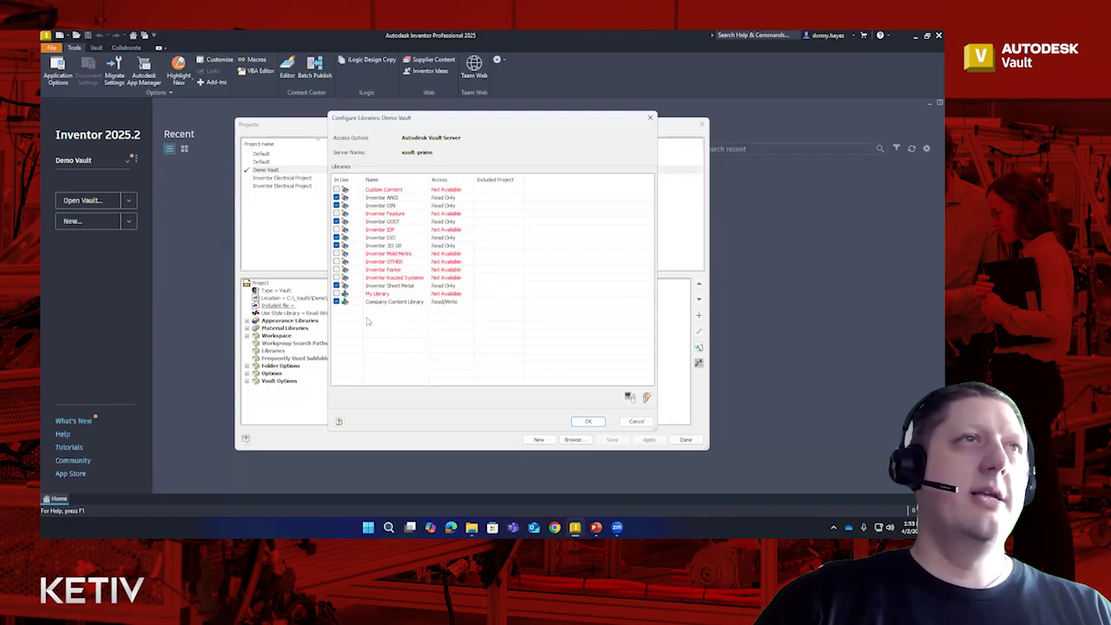
Step: Confirm the library configuration, save the Demo Vault project, and close the Projects dialog
{"action": "left_click", "coordinate": [588, 421]}
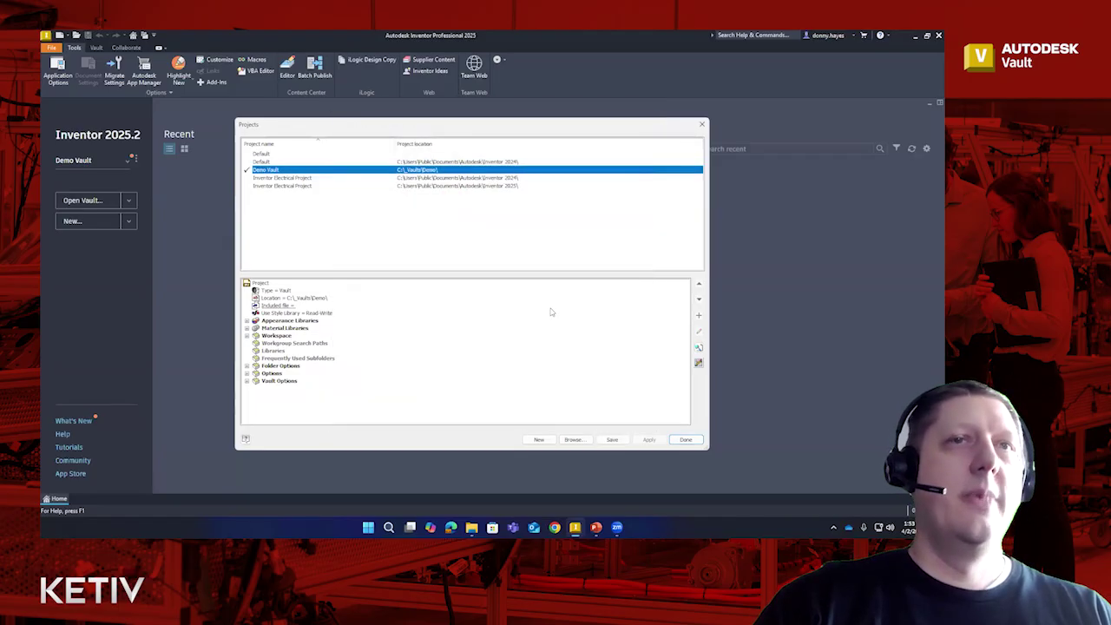
{"action": "left_click", "coordinate": [612, 439]}
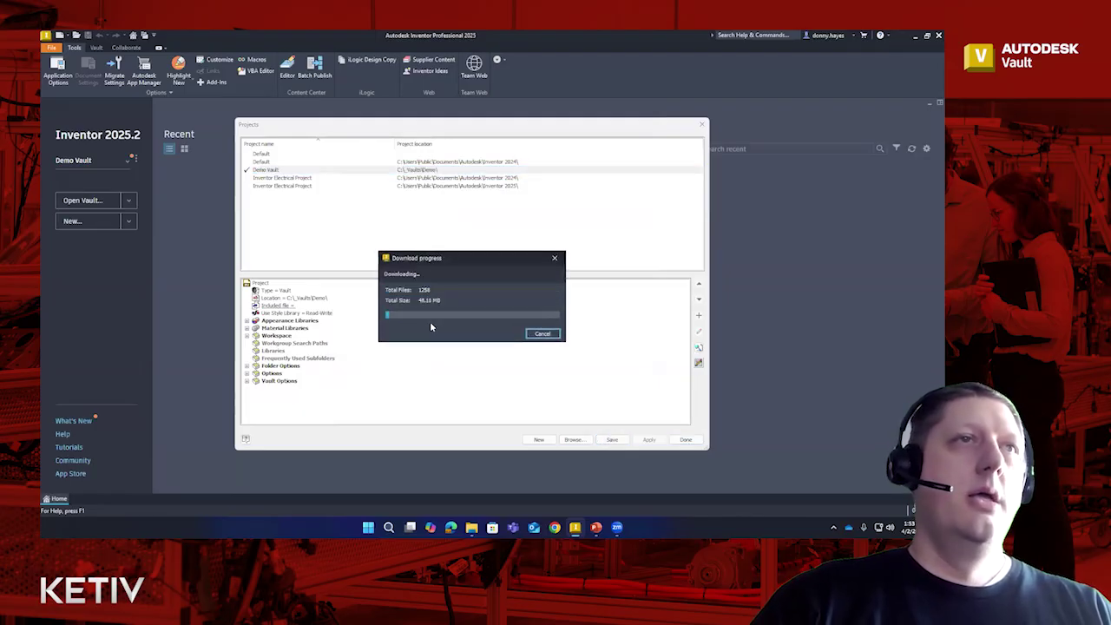
{"action": "left_click", "coordinate": [686, 440]}
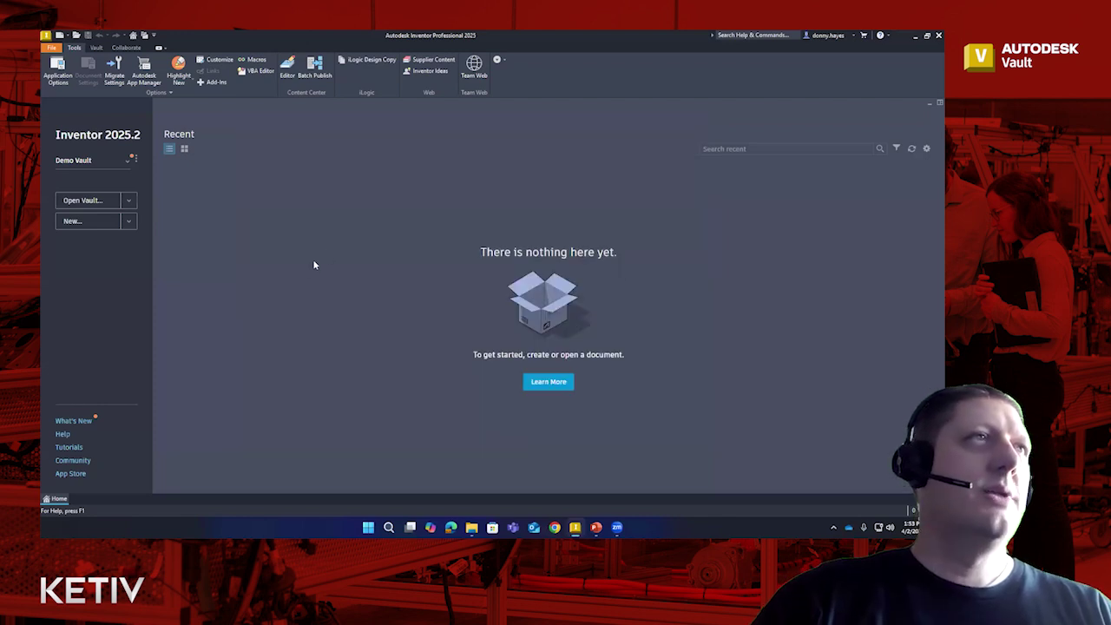